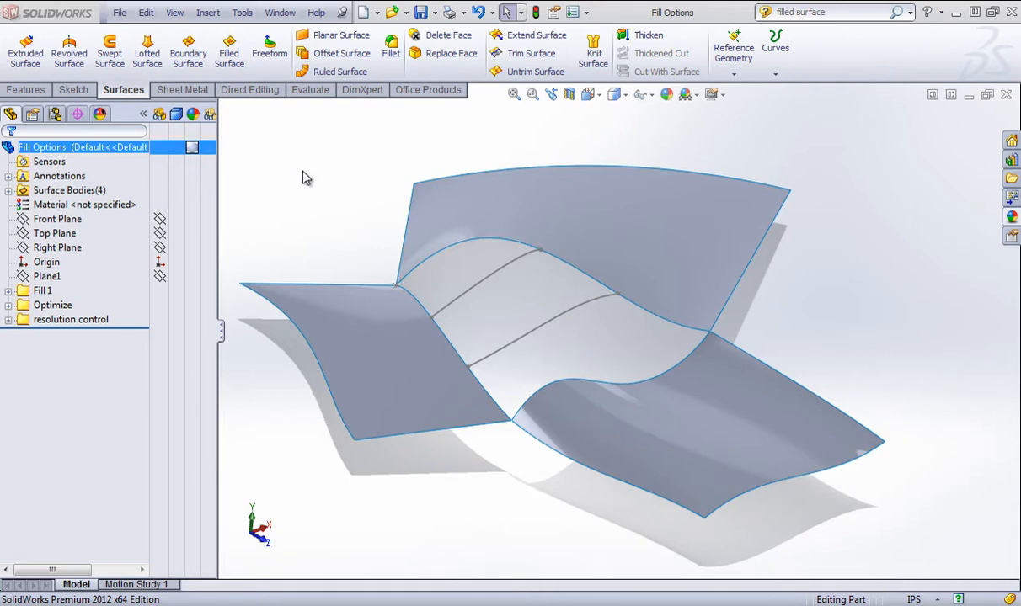
Step: Start a filled surface and pick the three edges surrounding the gap between the surfaces as its patch boundary
{"action": "left_click", "coordinate": [229, 52]}
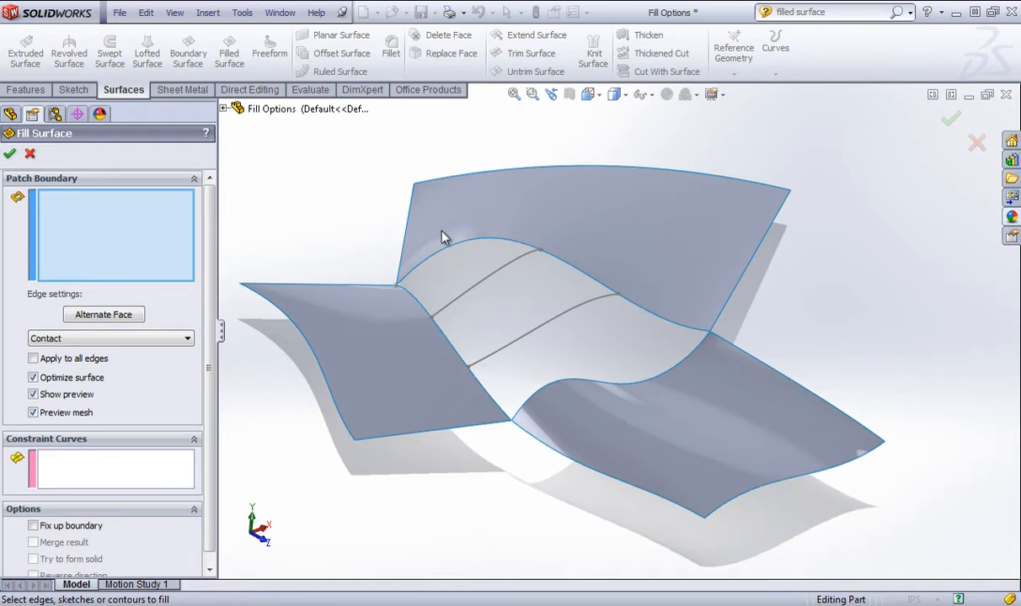
{"action": "left_click", "coordinate": [461, 246]}
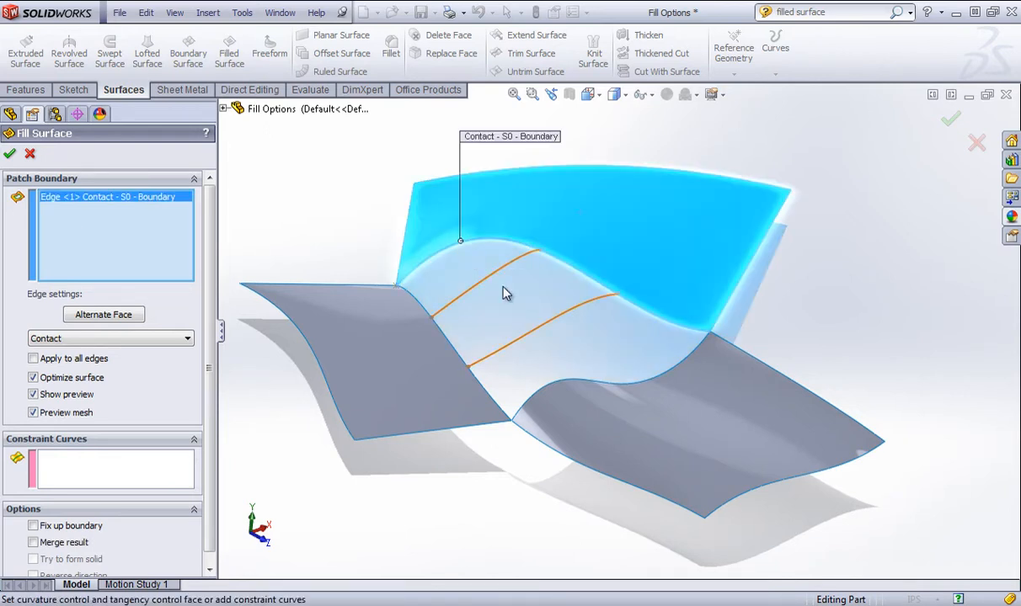
{"action": "left_click", "coordinate": [580, 387]}
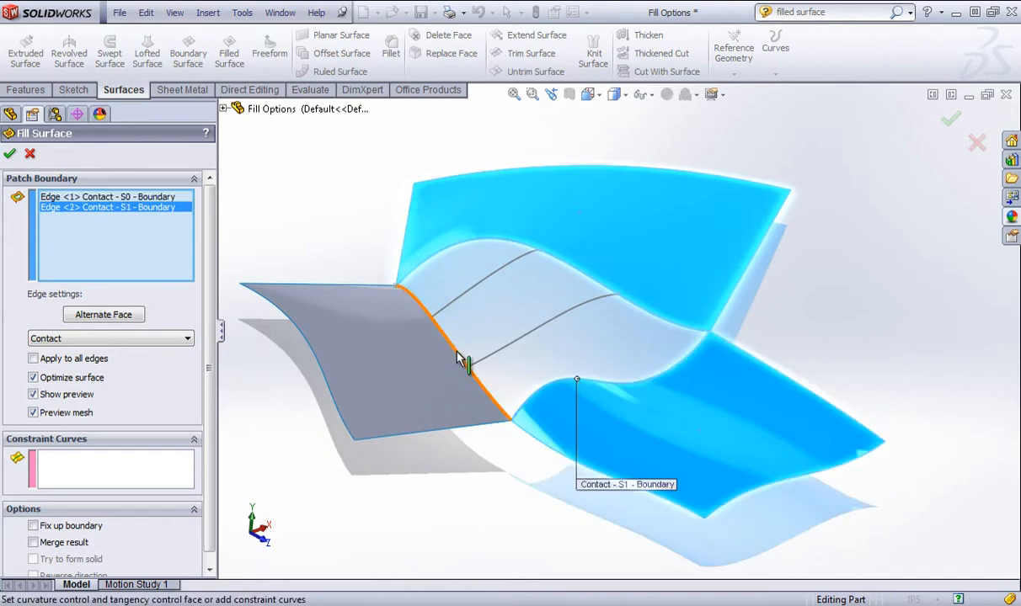
{"action": "left_click", "coordinate": [457, 356]}
{"action": "middle_click_drag", "start_coordinate": [490, 292], "coordinate": [572, 425]}
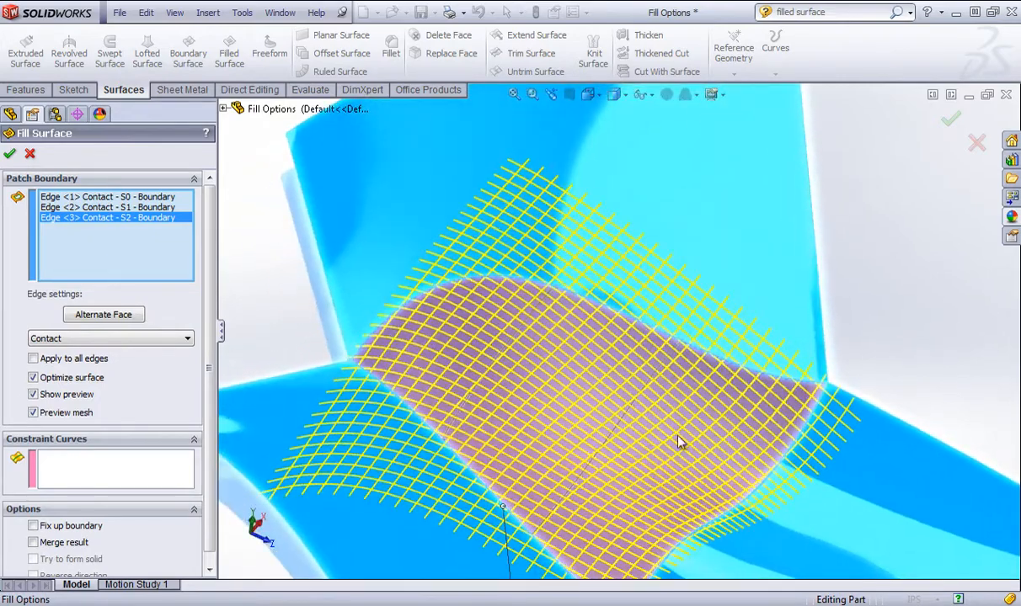
{"action": "middle_click_drag", "start_coordinate": [392, 360], "coordinate": [547, 399]}
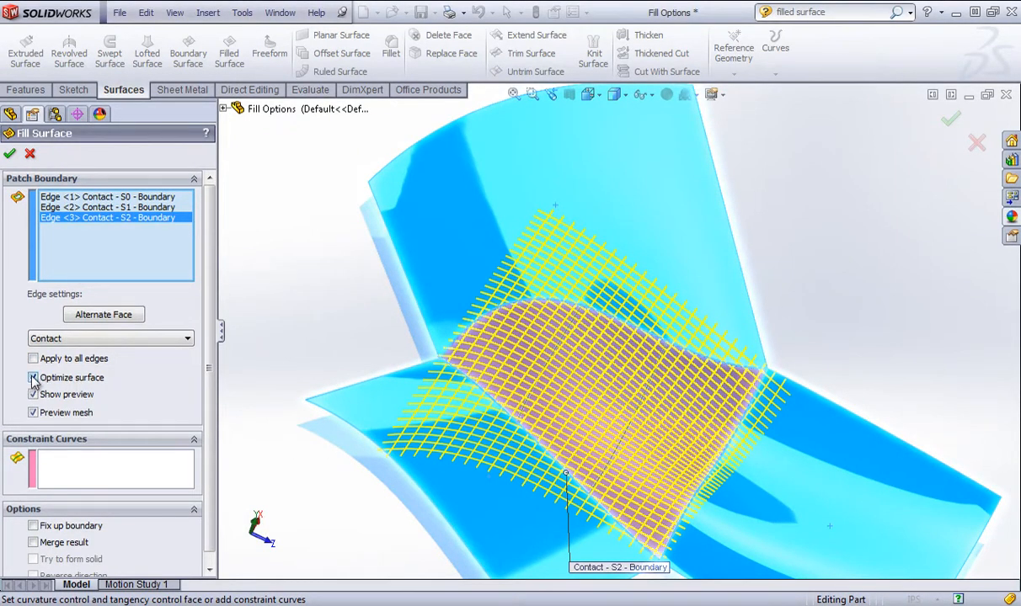
Step: Compare the fill with Optimize surface on and off, leaving the option off
{"action": "left_click", "coordinate": [33, 378]}
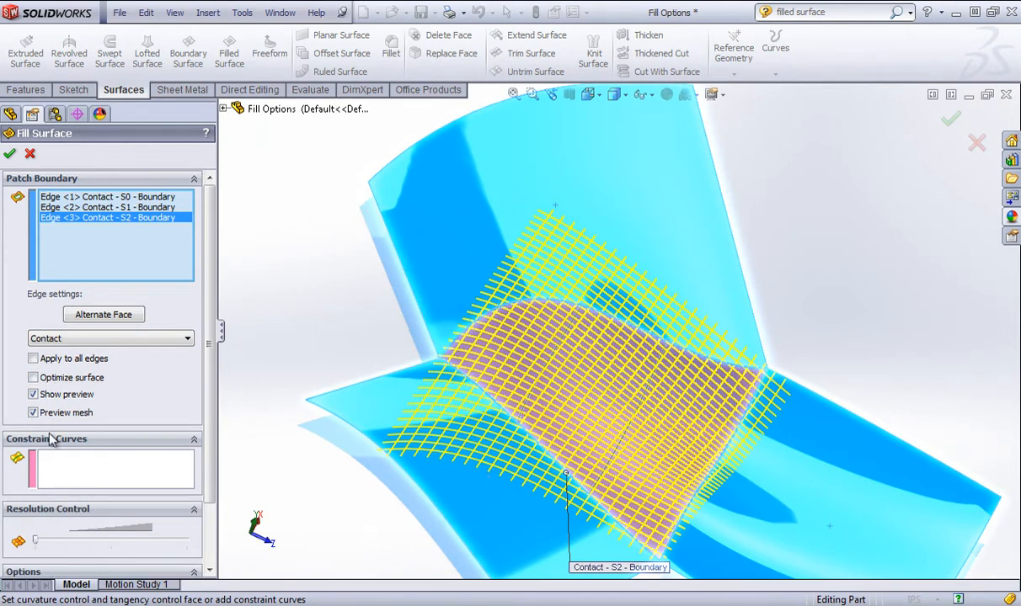
{"action": "left_click", "coordinate": [33, 378]}
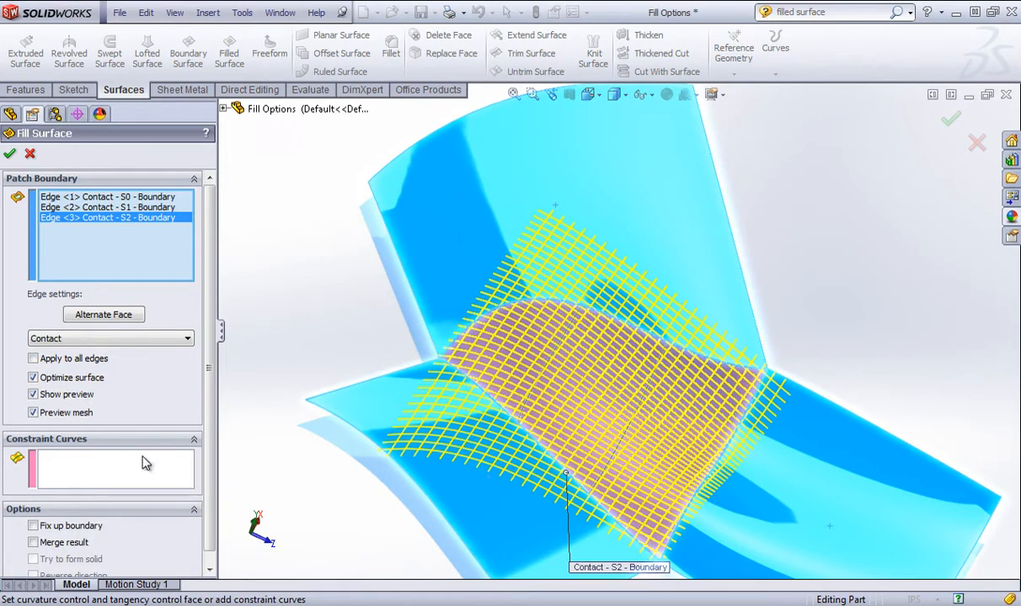
{"action": "left_click", "coordinate": [59, 381]}
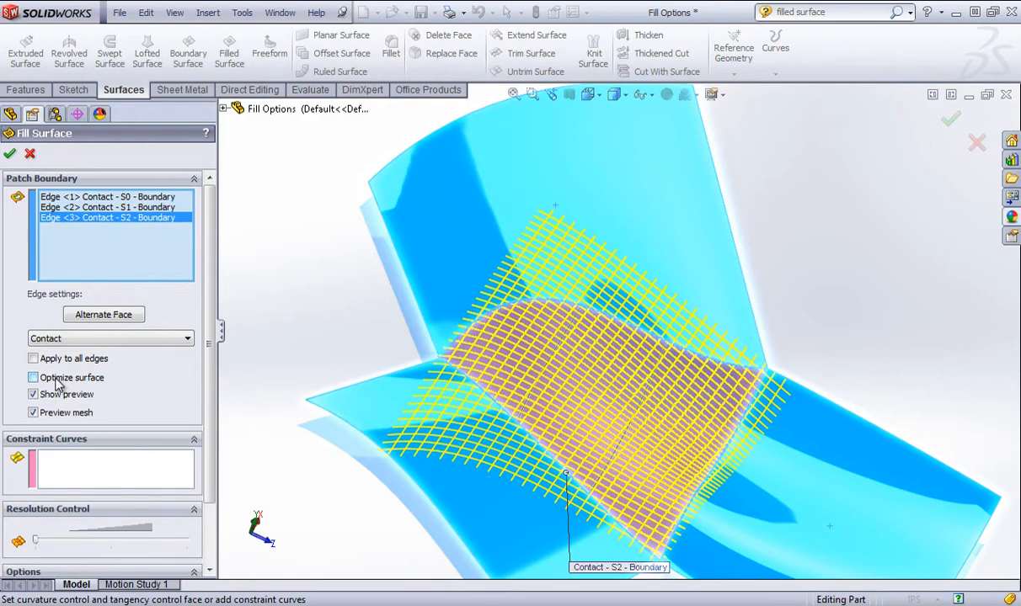
{"action": "middle_click_drag", "start_coordinate": [468, 327], "coordinate": [462, 357]}
{"action": "left_click", "coordinate": [62, 380]}
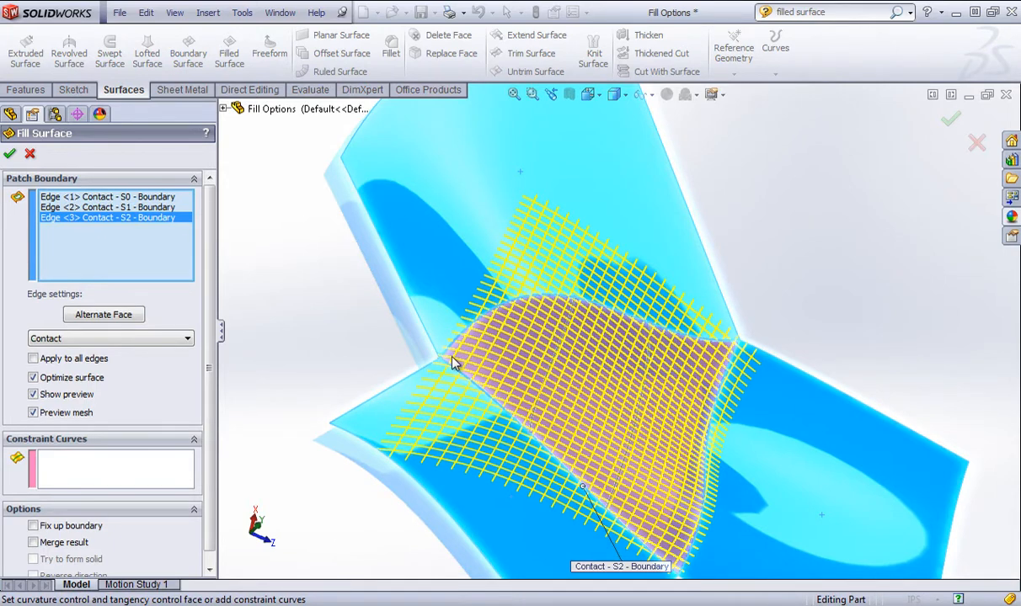
{"action": "left_click", "coordinate": [57, 379]}
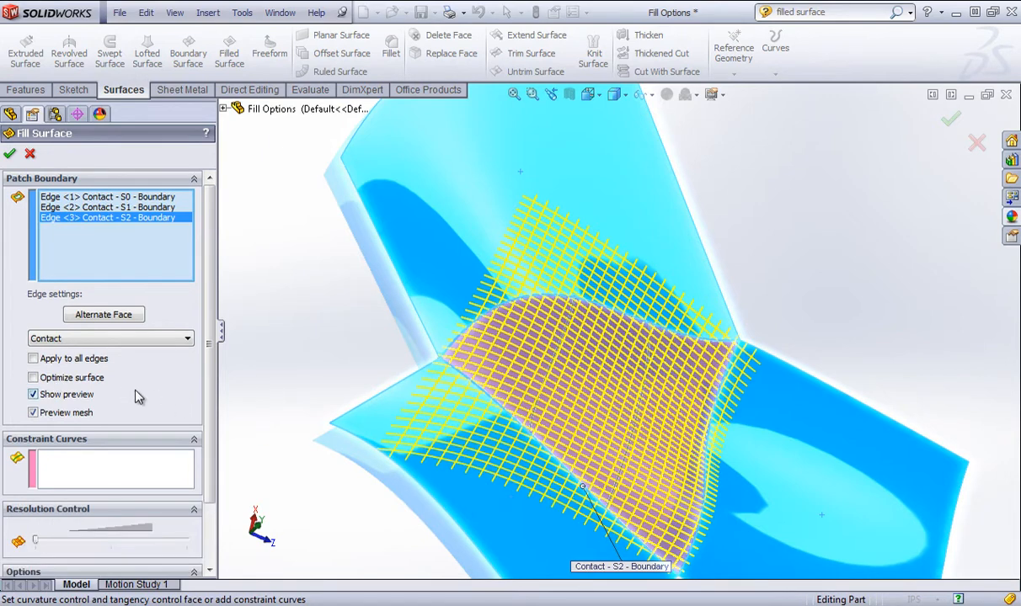
Step: Turn the fill's preview and mesh preview off and back on to compare the displays
{"action": "left_click", "coordinate": [171, 394]}
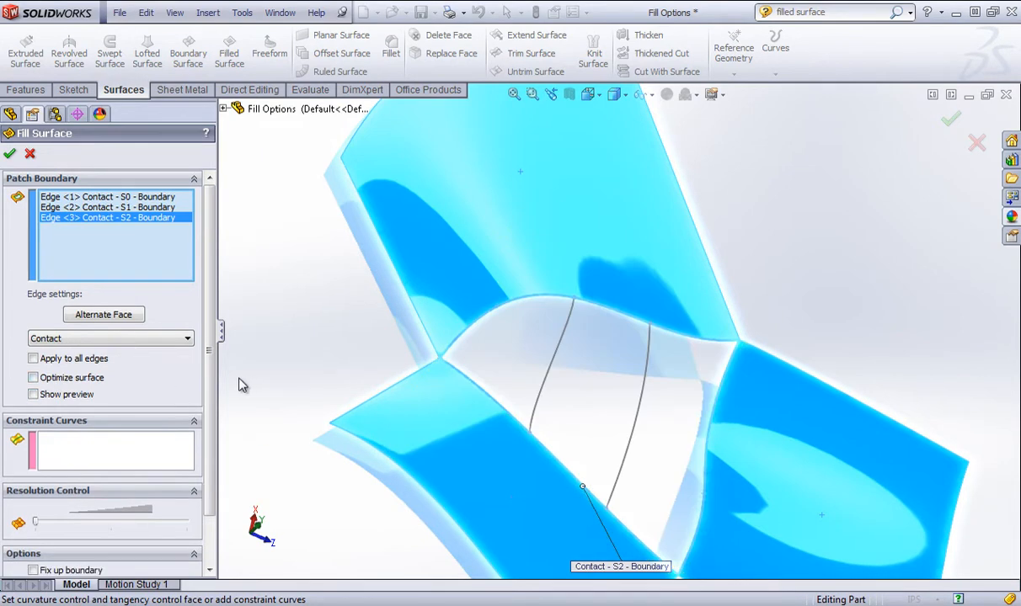
{"action": "left_click", "coordinate": [61, 394]}
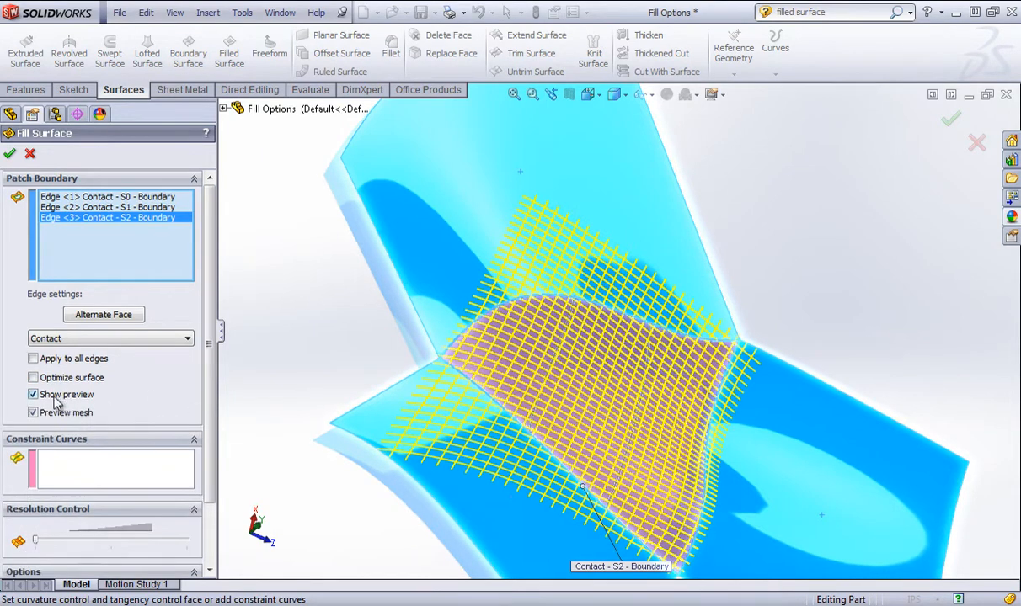
{"action": "left_click", "coordinate": [42, 414]}
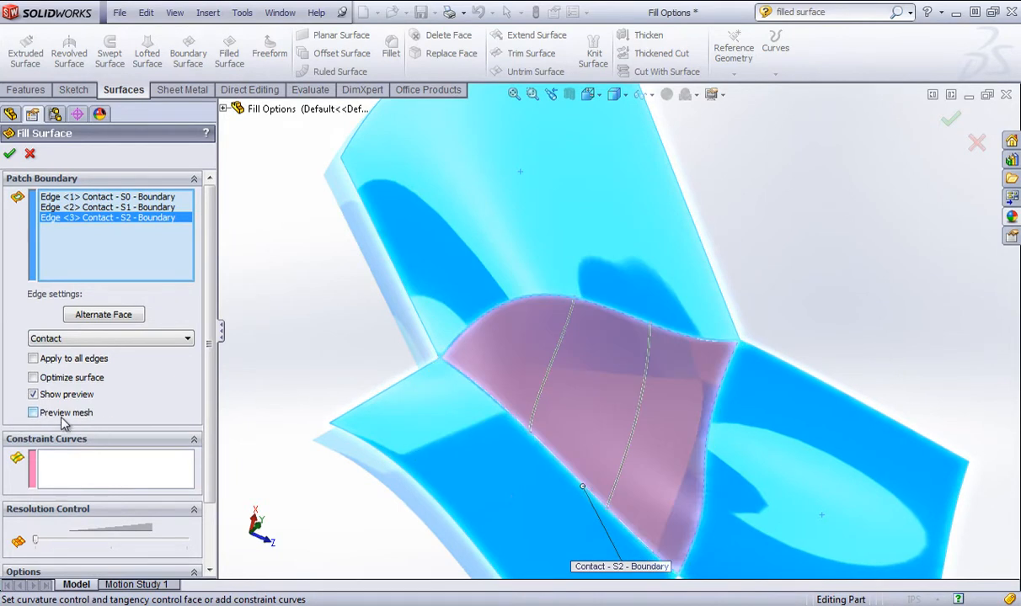
{"action": "left_click", "coordinate": [64, 412]}
{"action": "scroll", "coordinate": [99, 405], "scroll_direction": "down", "scroll_amount": 3}
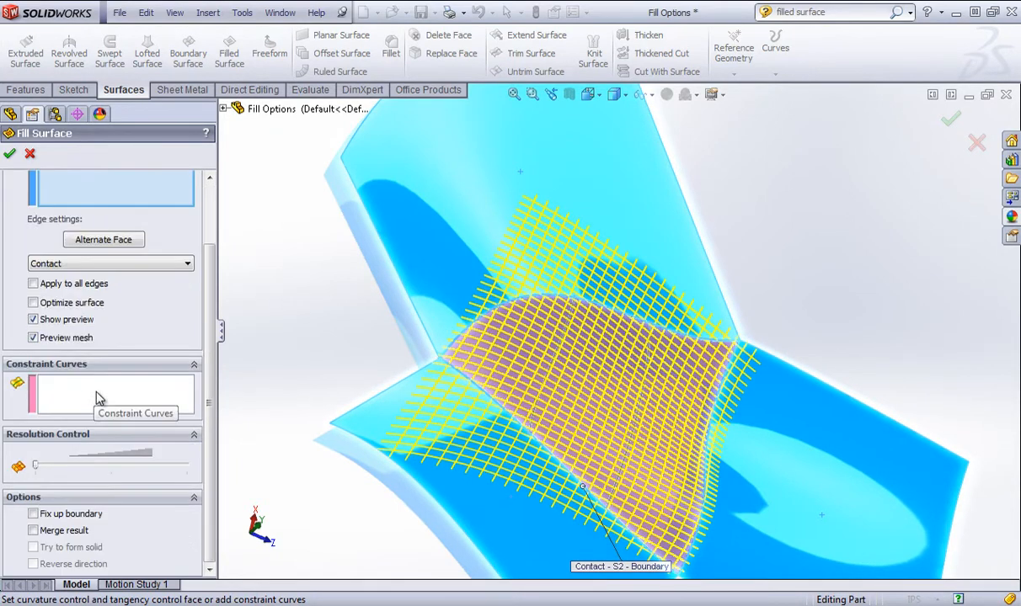
{"action": "scroll", "coordinate": [126, 396], "scroll_direction": "up", "scroll_amount": 3}
Step: Set the edge condition to Tangent for all boundary edges of the fill
{"action": "left_click", "coordinate": [96, 197]}
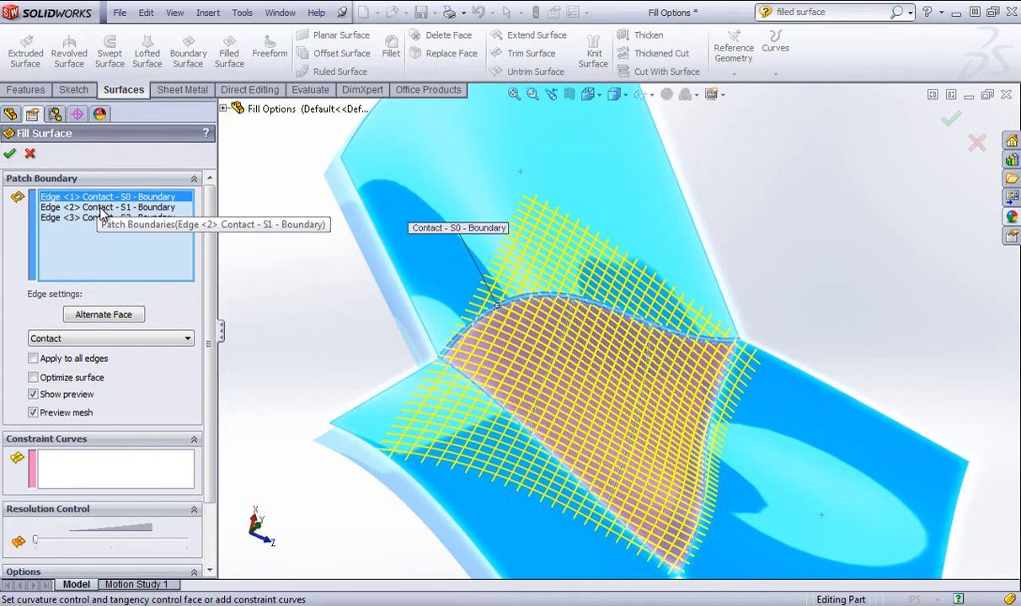
{"action": "left_click", "coordinate": [166, 339]}
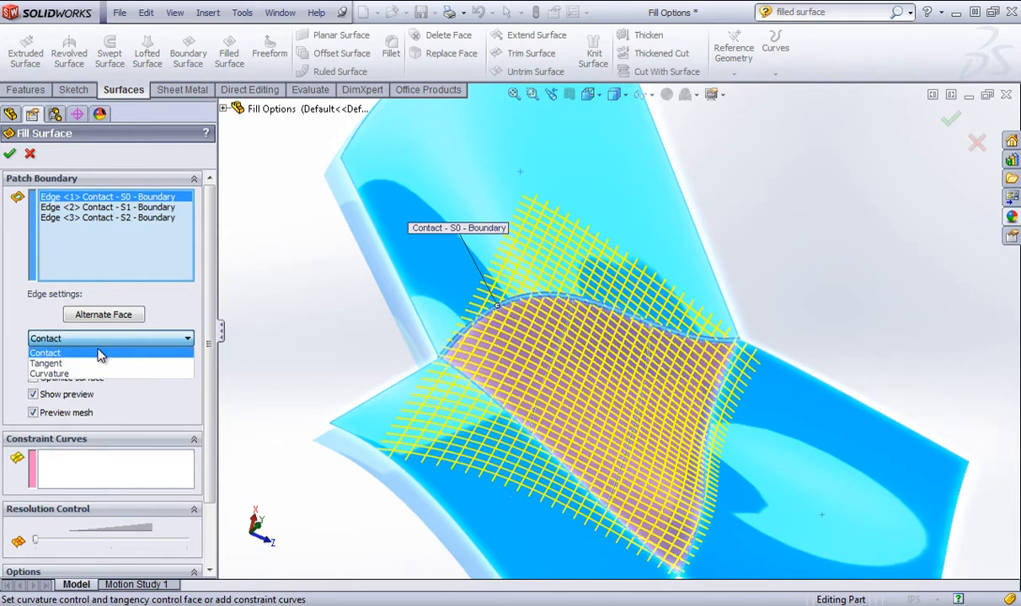
{"action": "left_click", "coordinate": [175, 285]}
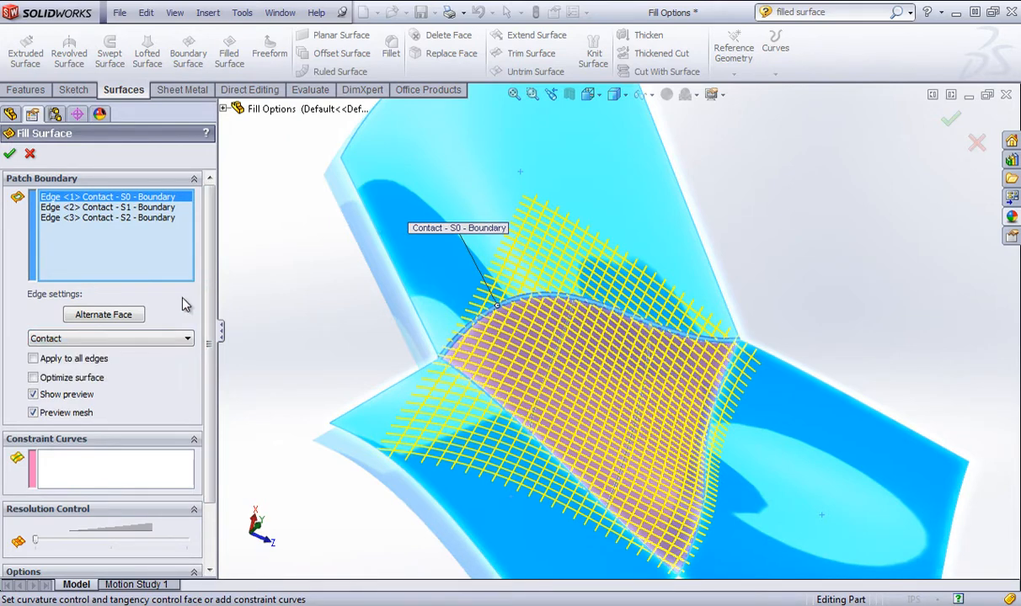
{"action": "left_click", "coordinate": [34, 358]}
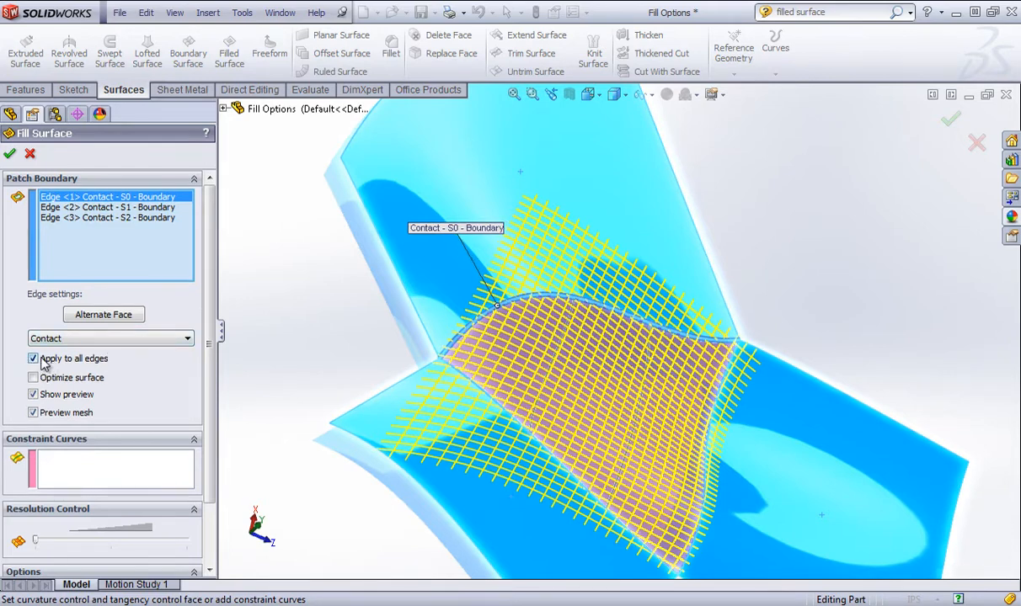
{"action": "left_click", "coordinate": [99, 338]}
{"action": "left_click", "coordinate": [91, 363]}
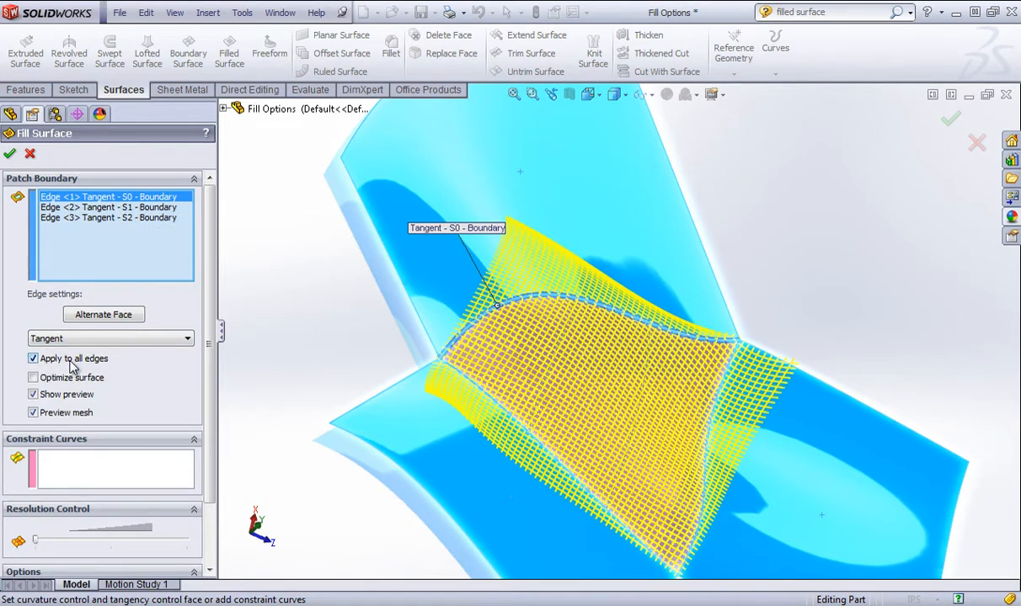
Step: Stop applying the condition to all edges and set only Edge <1> to Curvature
{"action": "left_click", "coordinate": [44, 362]}
{"action": "left_click", "coordinate": [34, 360]}
{"action": "left_click", "coordinate": [126, 339]}
{"action": "left_click", "coordinate": [87, 373]}
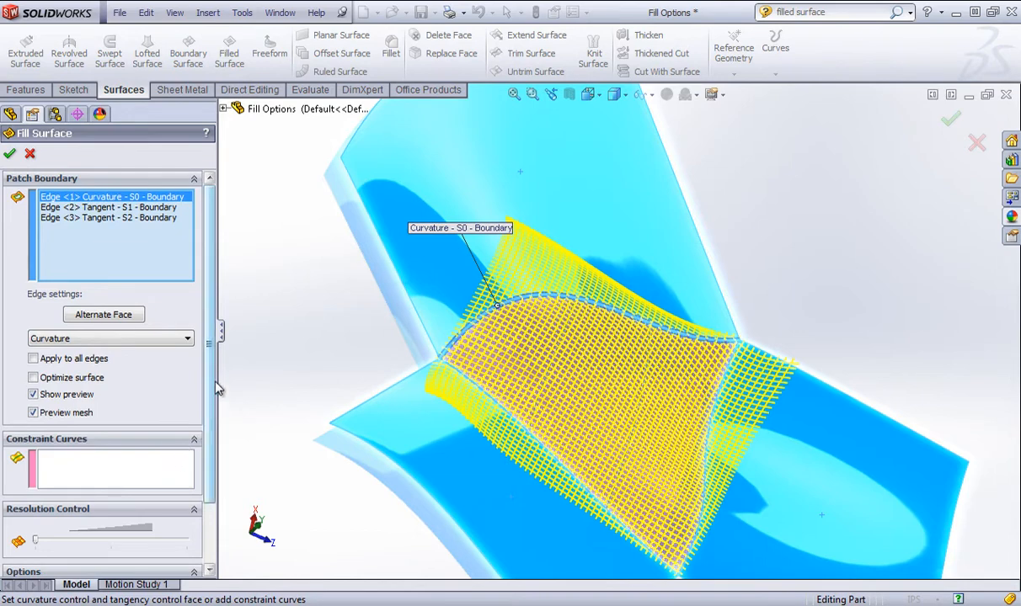
Step: Try the medium and highest resolution control settings on the patch mesh, and return to the lowest
{"action": "left_click_drag", "start_coordinate": [206, 368], "coordinate": [204, 394]}
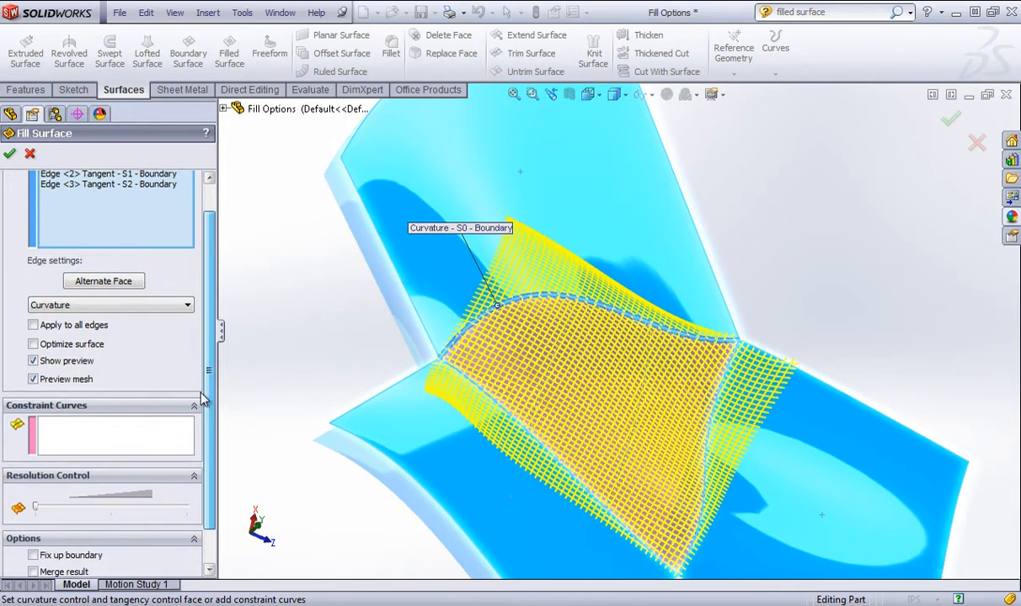
{"action": "left_click", "coordinate": [110, 506]}
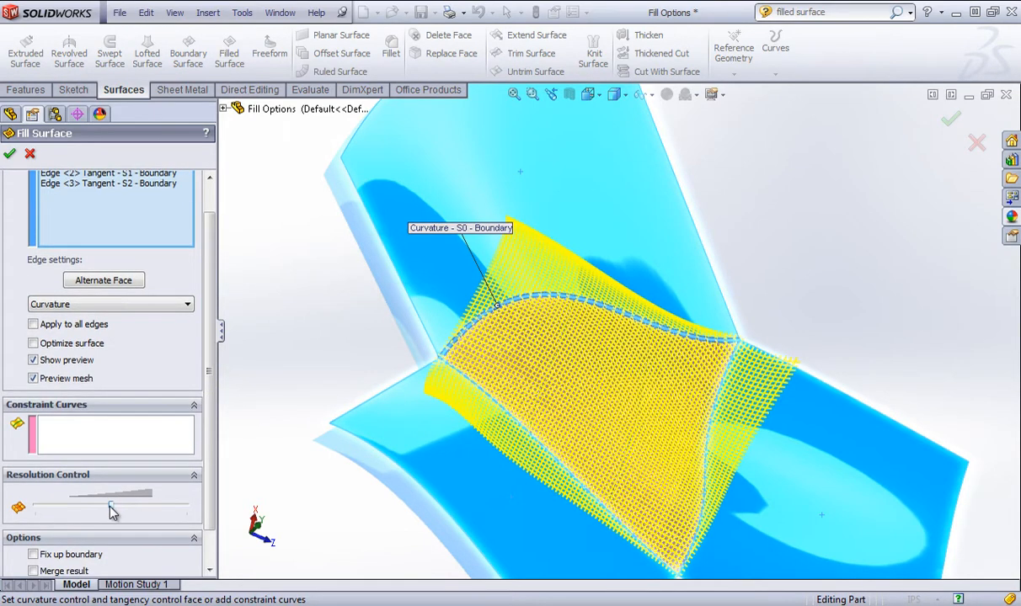
{"action": "scroll", "coordinate": [691, 355], "scroll_direction": "down", "scroll_amount": 8}
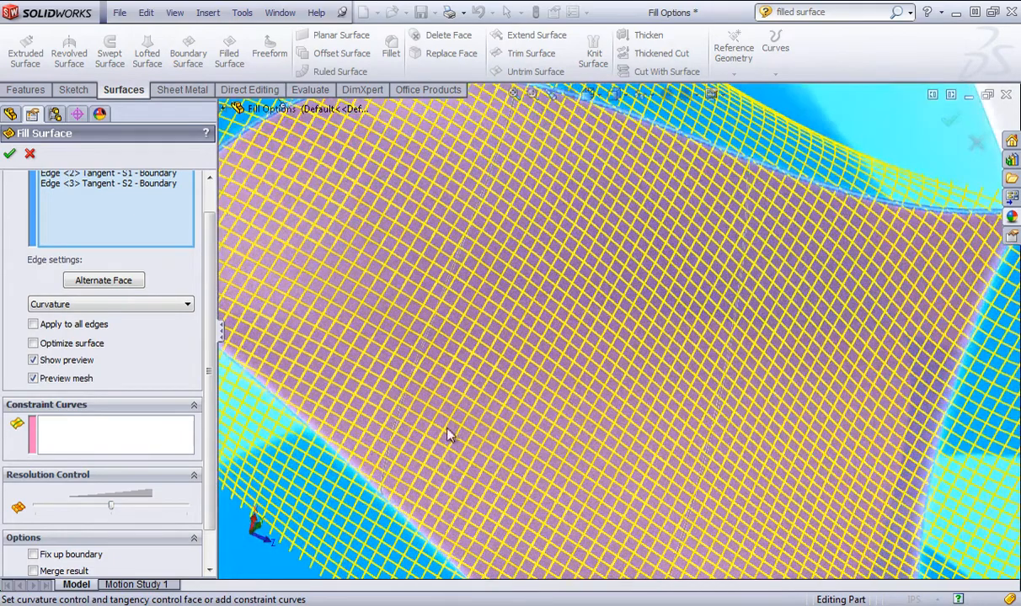
{"action": "left_click", "coordinate": [181, 505]}
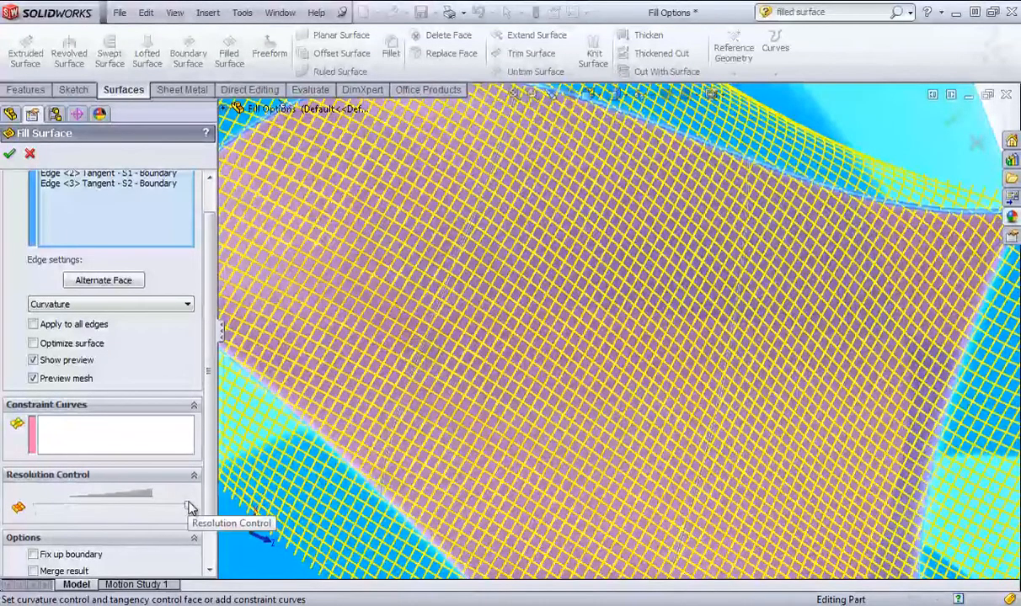
{"action": "left_click", "coordinate": [115, 508]}
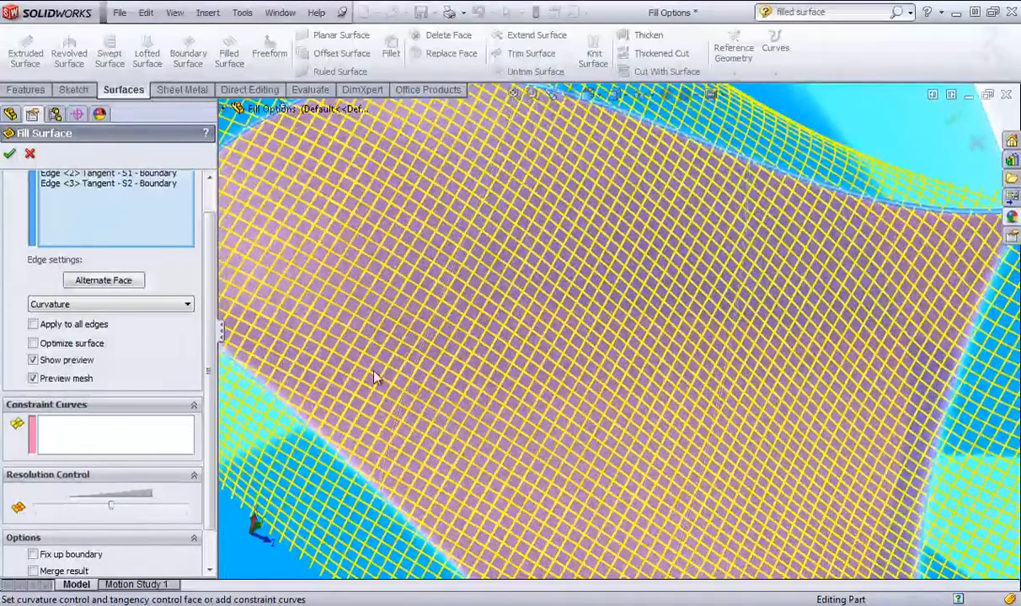
{"action": "left_click", "coordinate": [38, 506]}
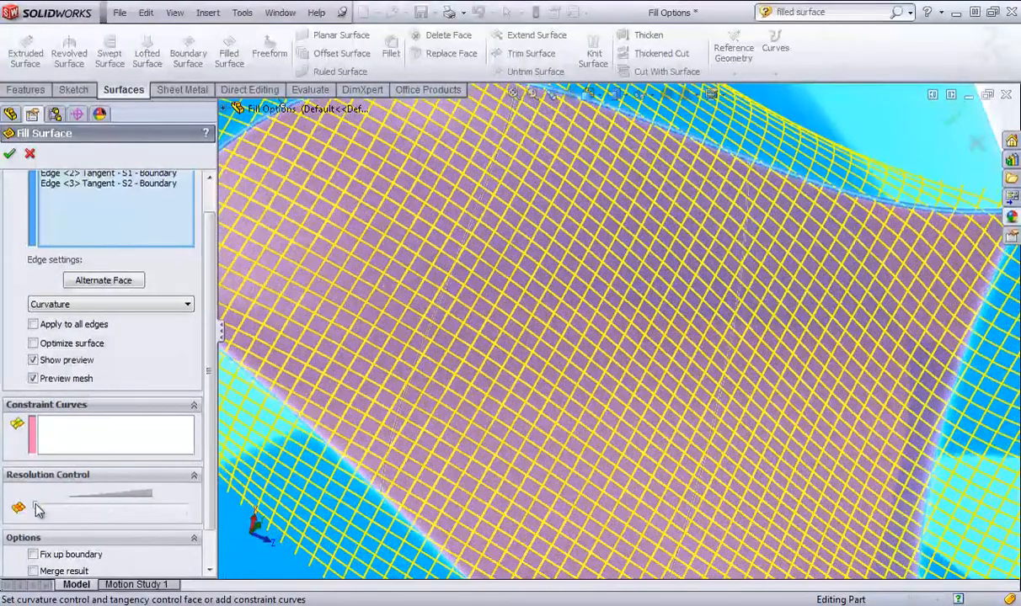
Step: Create the filled surface with the current settings and inspect its shape
{"action": "middle_click_drag", "start_coordinate": [388, 361], "coordinate": [549, 347]}
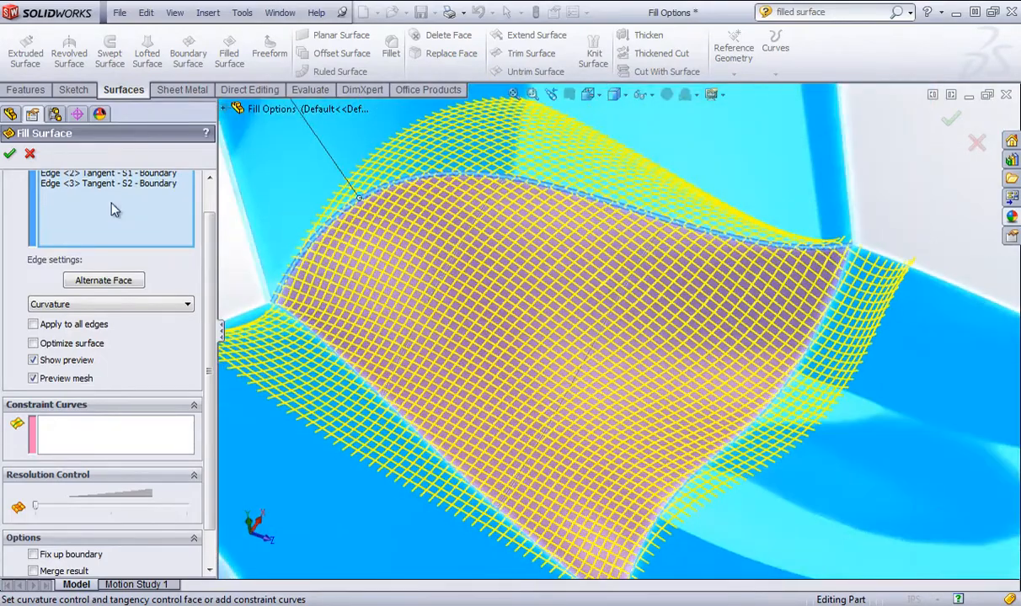
{"action": "left_click", "coordinate": [10, 156]}
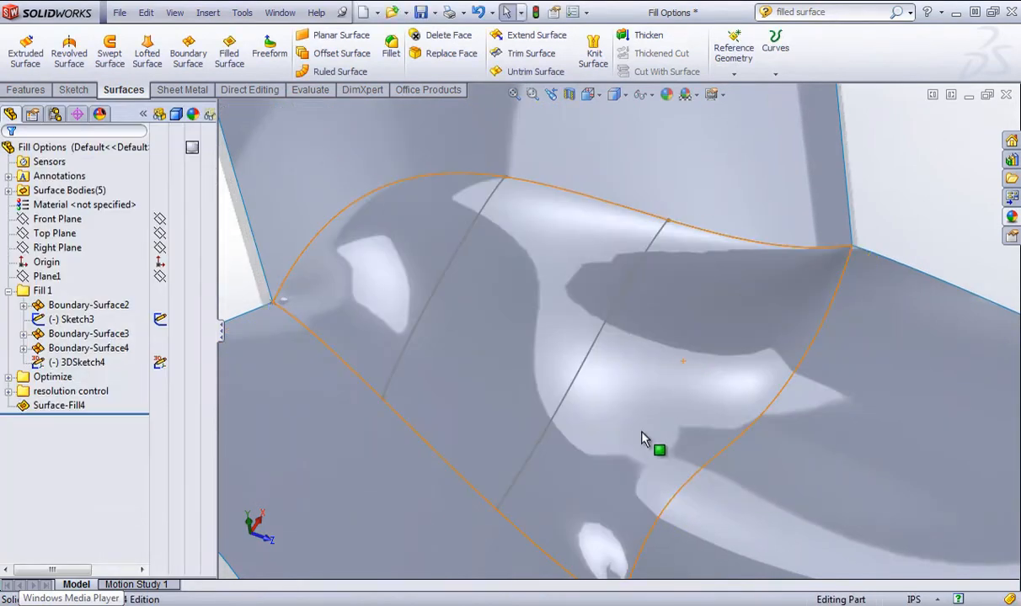
{"action": "scroll", "coordinate": [642, 433], "scroll_direction": "up", "scroll_amount": 3}
{"action": "middle_click_drag", "start_coordinate": [405, 248], "coordinate": [437, 278]}
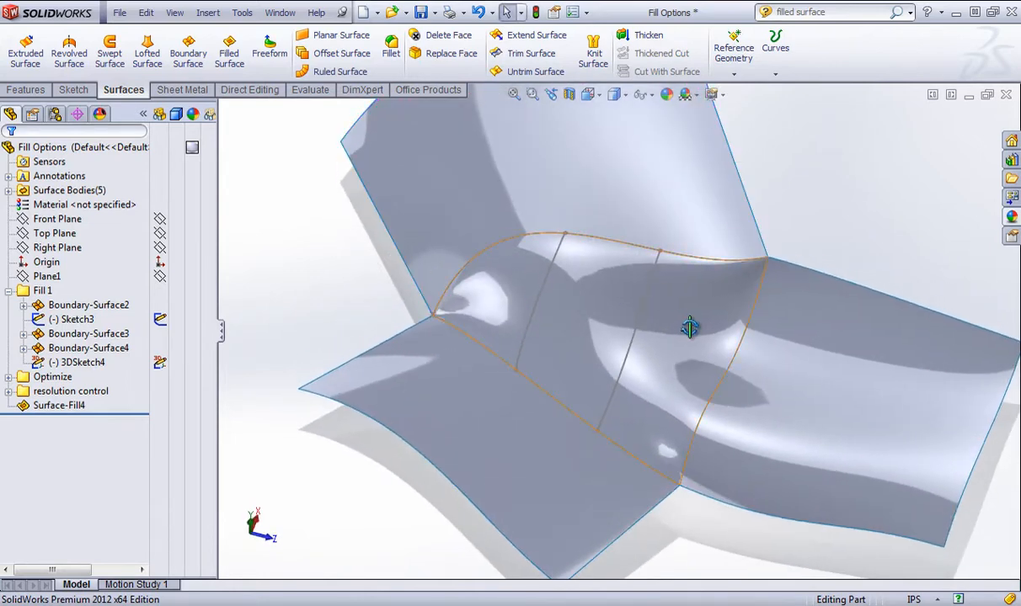
{"action": "middle_click_drag", "start_coordinate": [571, 288], "coordinate": [578, 316]}
Step: Edit the new filled surface and add 3DSketch4, crossing the patch, as its constraint curve
{"action": "right_click", "coordinate": [56, 405]}
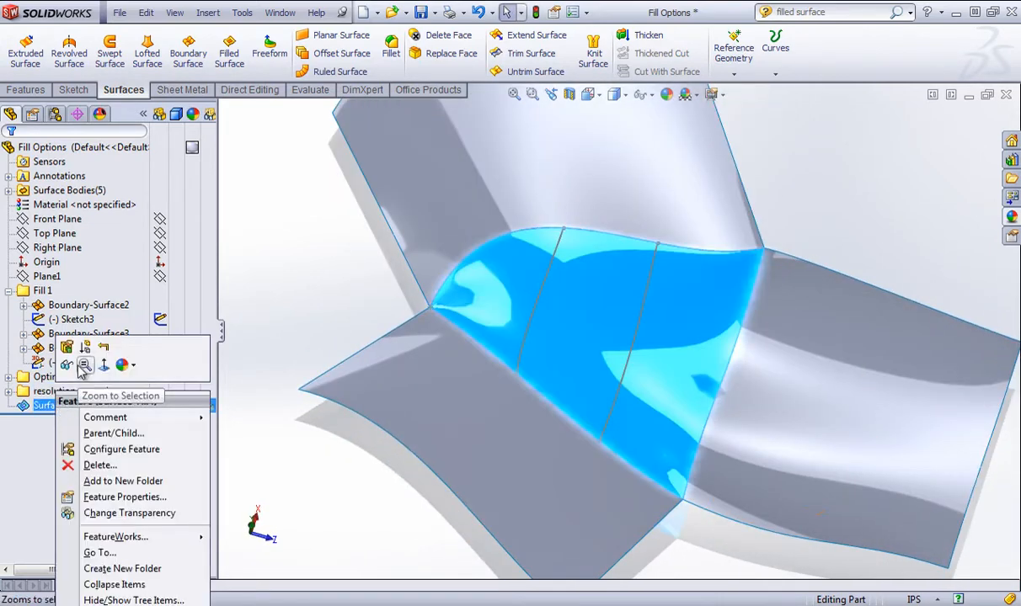
{"action": "left_click", "coordinate": [84, 364]}
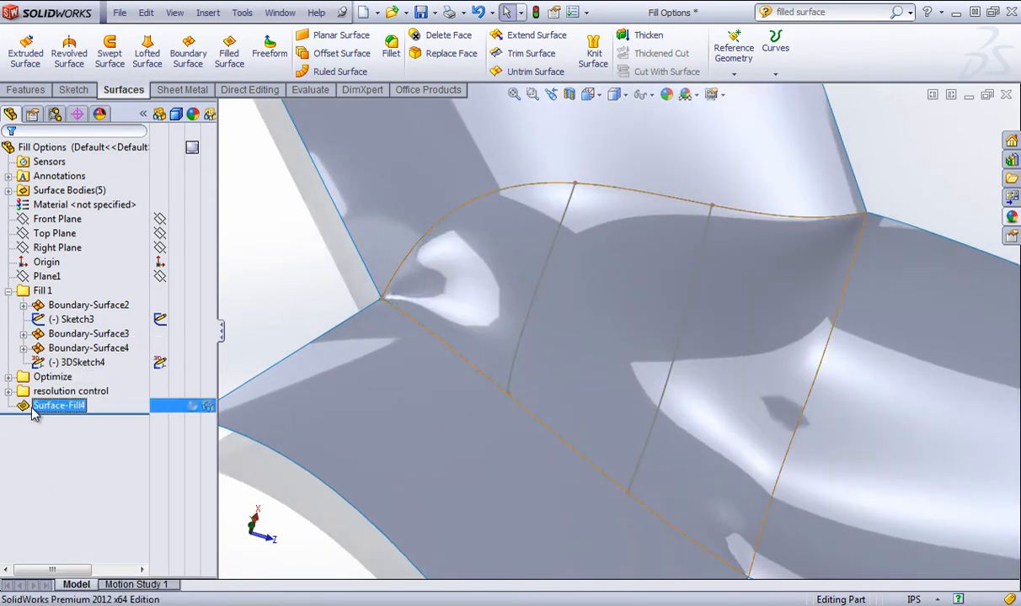
{"action": "right_click", "coordinate": [38, 404]}
{"action": "left_click", "coordinate": [50, 347]}
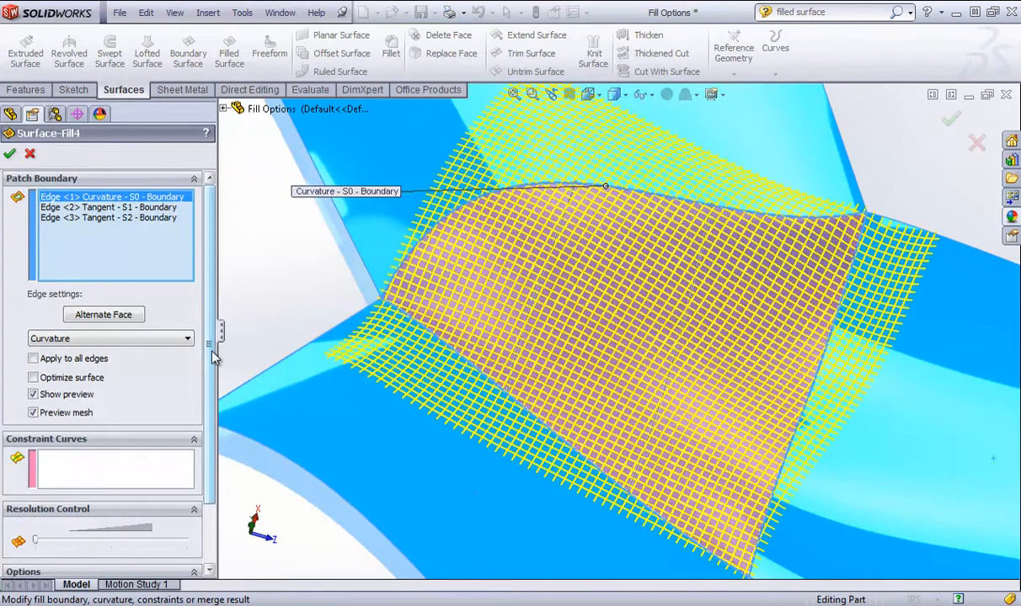
{"action": "scroll", "coordinate": [205, 427], "scroll_direction": "down", "scroll_amount": 3}
{"action": "left_click", "coordinate": [62, 401]}
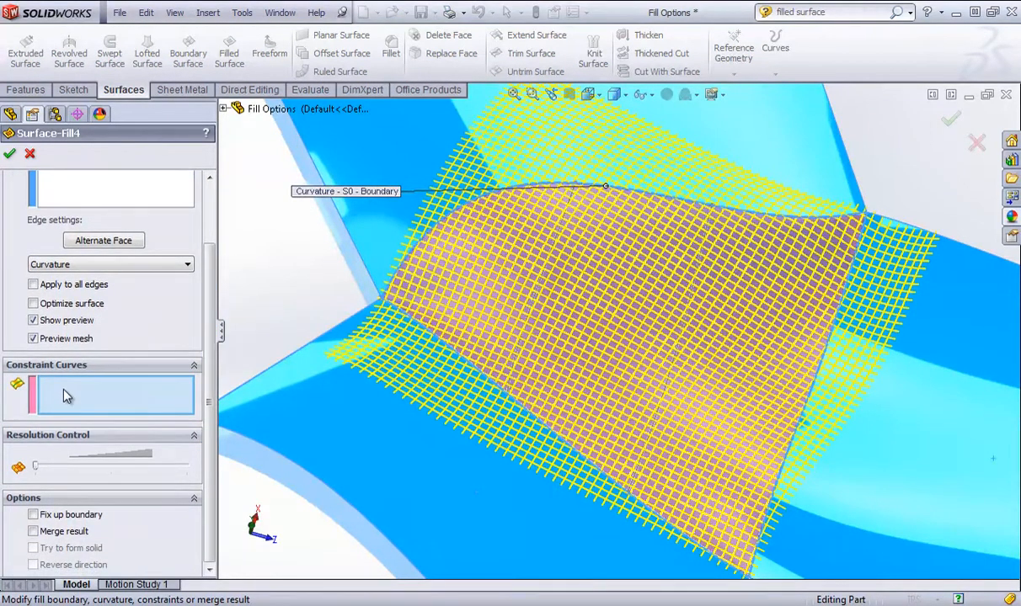
{"action": "middle_click_drag", "start_coordinate": [333, 405], "coordinate": [579, 339]}
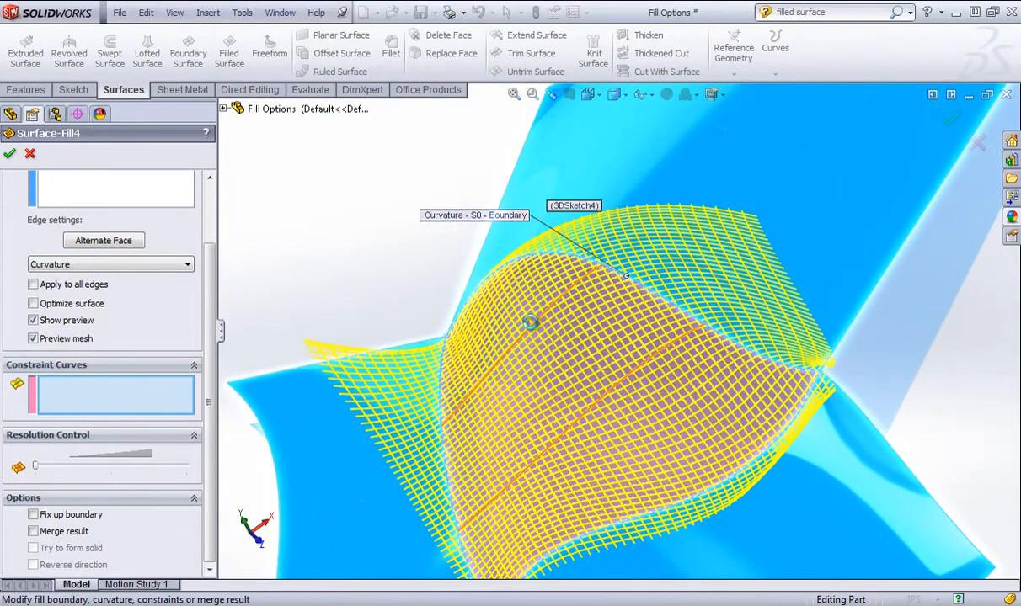
{"action": "left_click", "coordinate": [544, 310]}
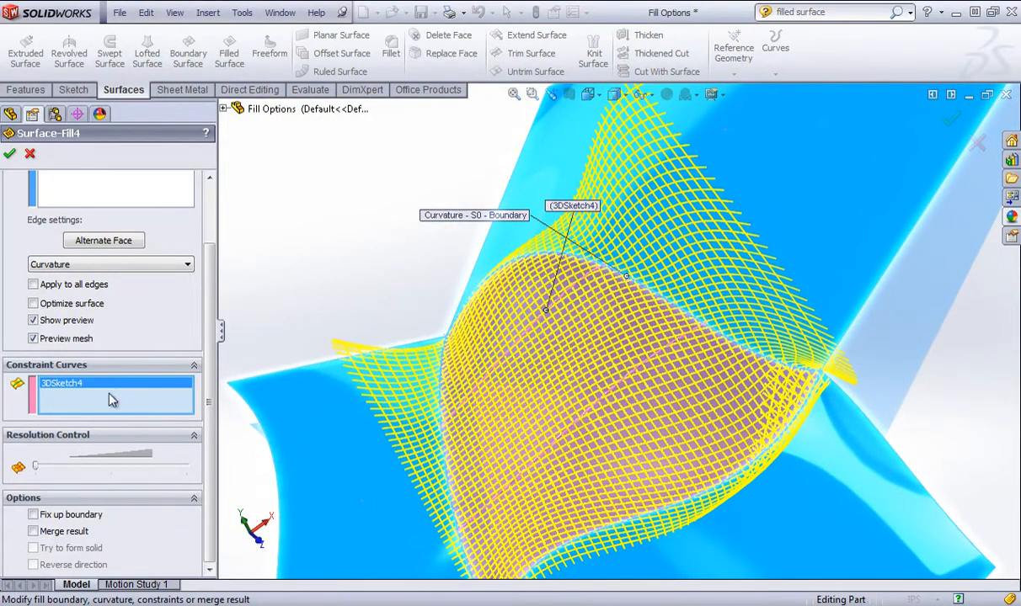
Step: Inspect the patch preview with its constraint curve from several angles and accept the edited filled surface
{"action": "middle_click_drag", "start_coordinate": [388, 304], "coordinate": [697, 308]}
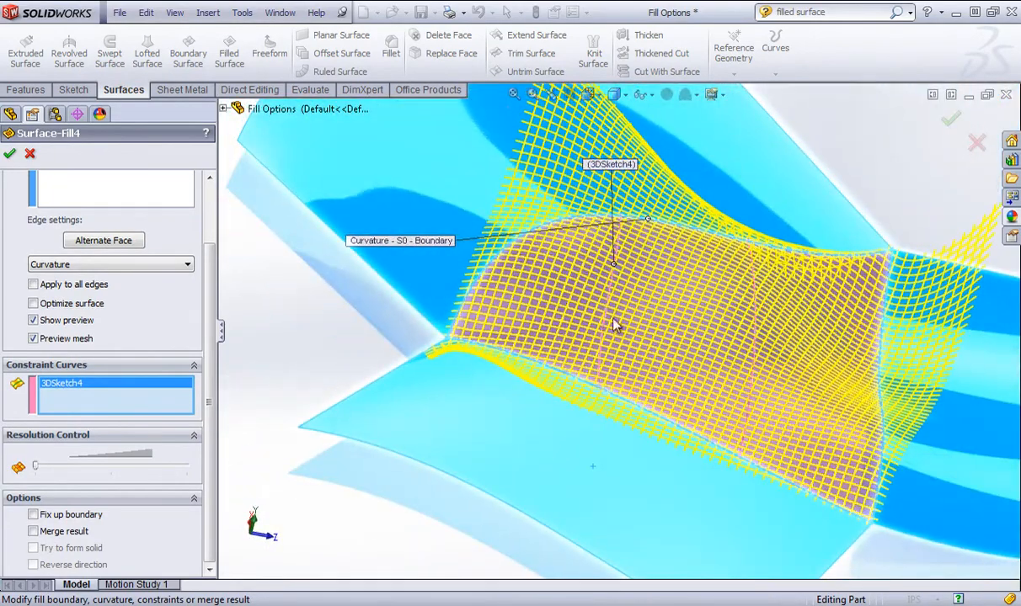
{"action": "middle_click_drag", "start_coordinate": [611, 183], "coordinate": [758, 290]}
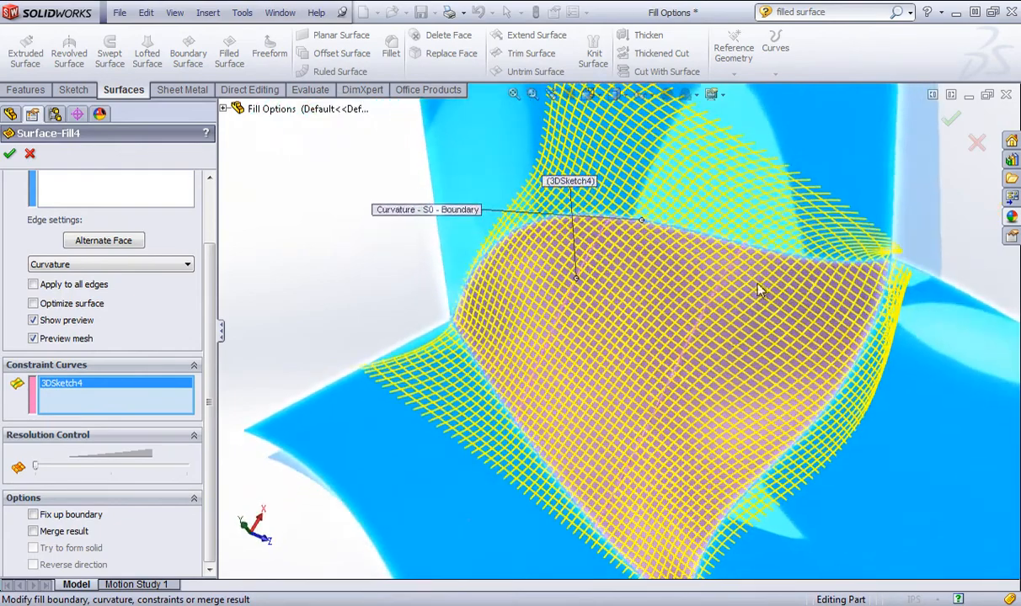
{"action": "middle_click_drag", "start_coordinate": [484, 541], "coordinate": [566, 402]}
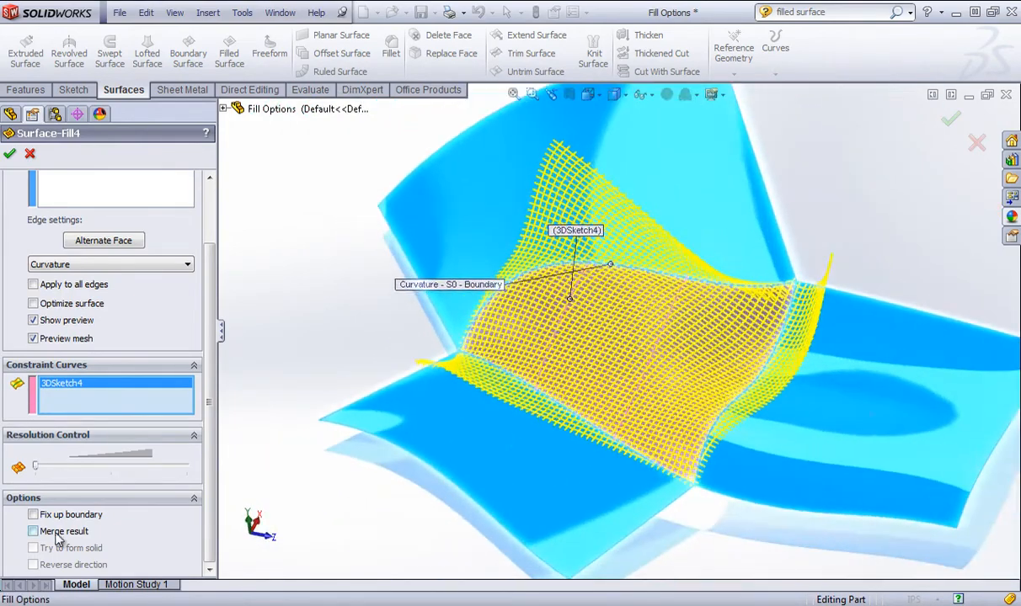
{"action": "left_click", "coordinate": [9, 153]}
{"action": "middle_click_drag", "start_coordinate": [341, 249], "coordinate": [252, 354]}
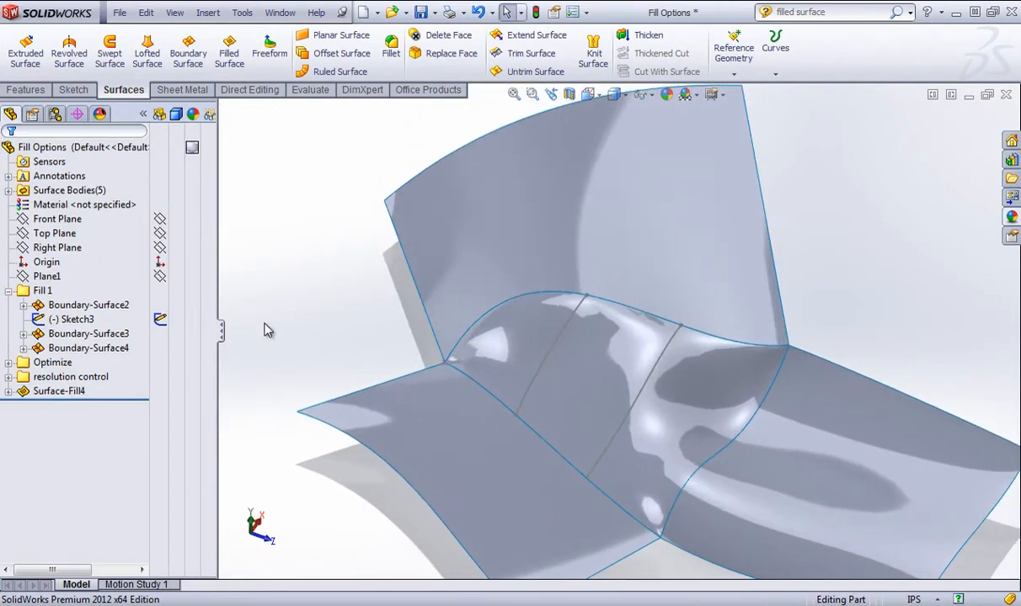
Step: Edit the filled surface to enable Merge result and Fix up boundary, accept it, and inspect the merged surface
{"action": "right_click", "coordinate": [51, 391]}
{"action": "left_click", "coordinate": [55, 347]}
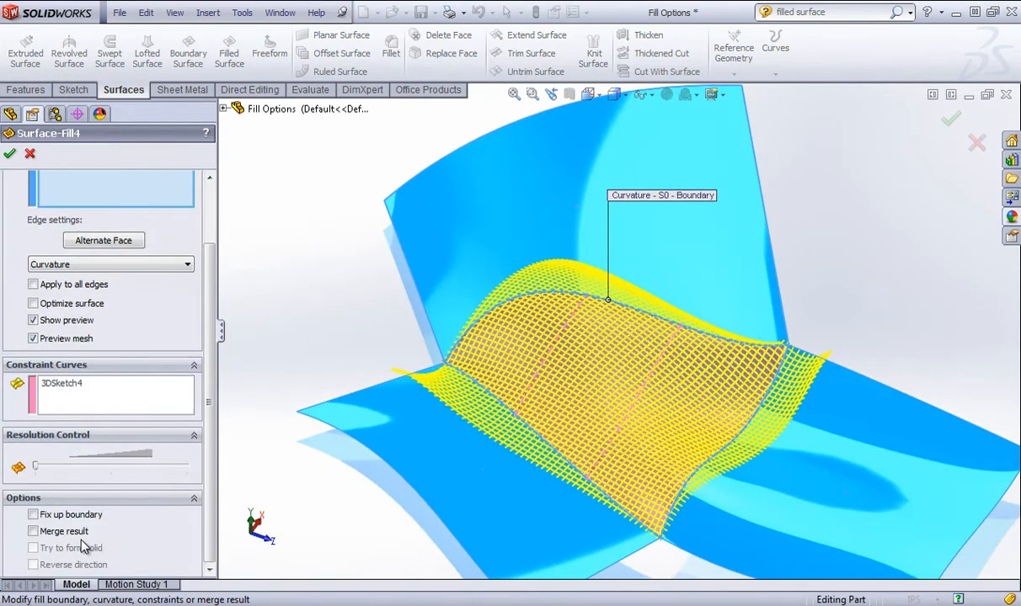
{"action": "left_click", "coordinate": [49, 533]}
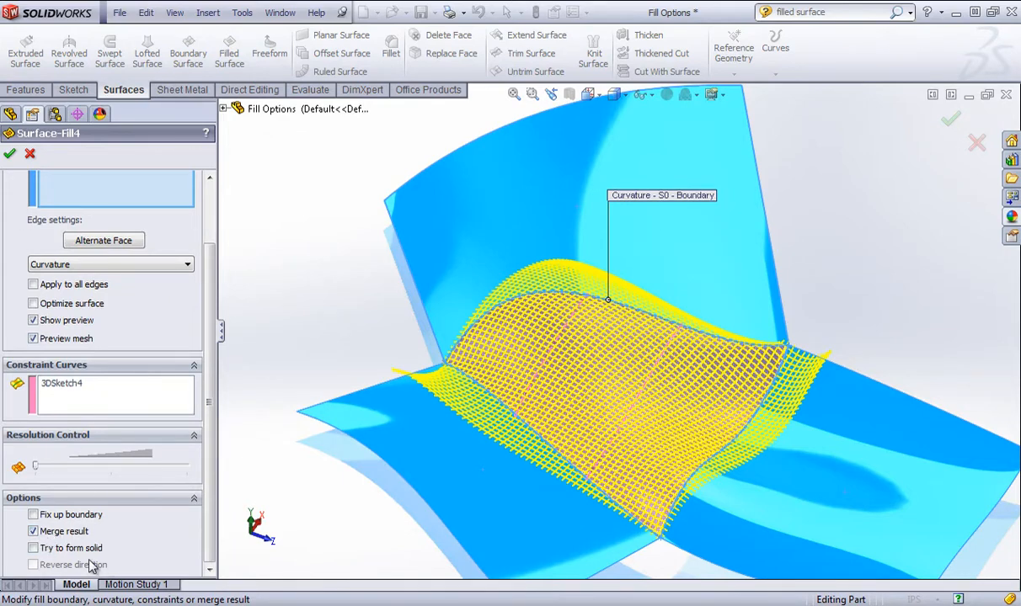
{"action": "left_click", "coordinate": [38, 515]}
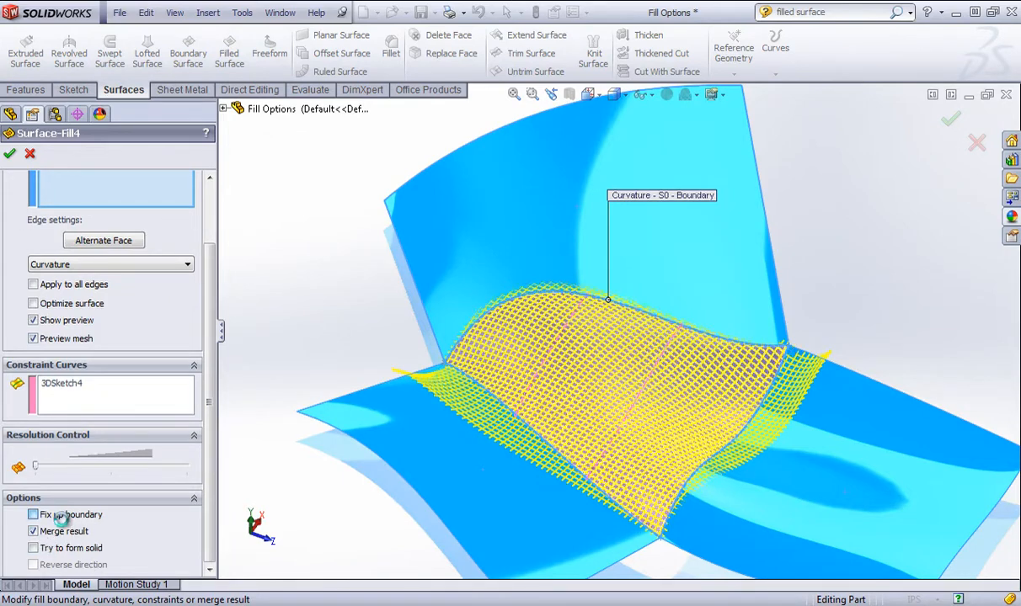
{"action": "left_click", "coordinate": [10, 154]}
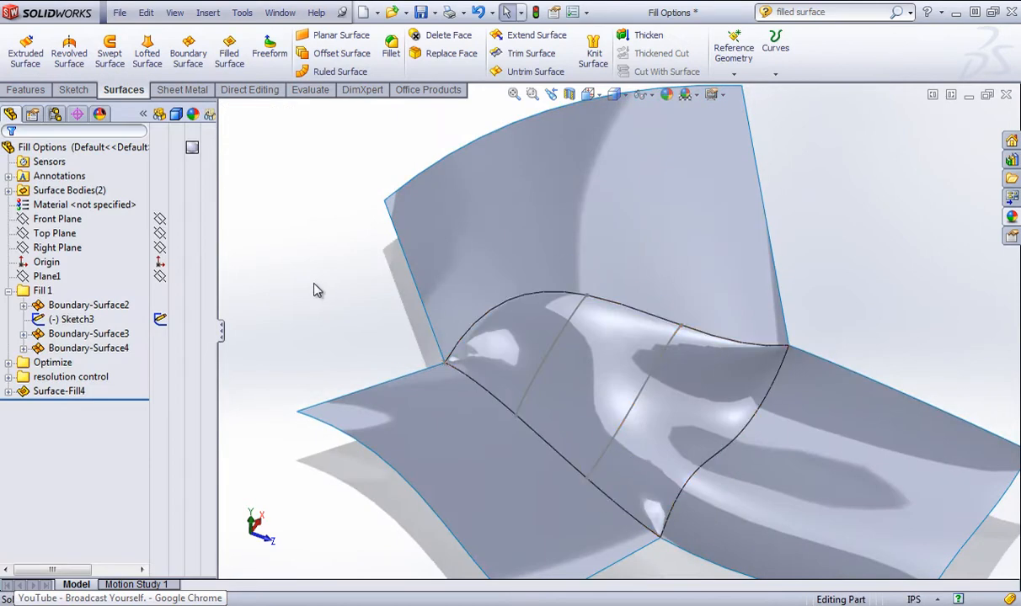
{"action": "mouse_move", "coordinate": [472, 315]}
{"action": "middle_mouse_down"}
{"action": "mouse_move", "coordinate": [465, 331]}
{"action": "mouse_move", "coordinate": [475, 329]}
{"action": "middle_mouse_up"}
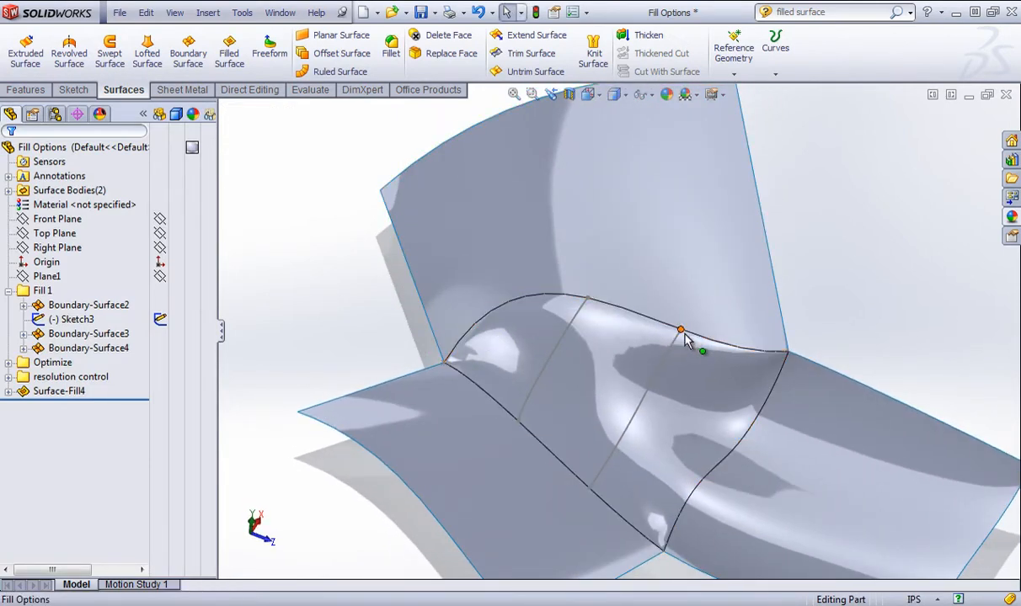
Step: Reopen the filled surface, turn off Merge result, accept the change, and inspect the separate surfaces
{"action": "left_click", "coordinate": [67, 393]}
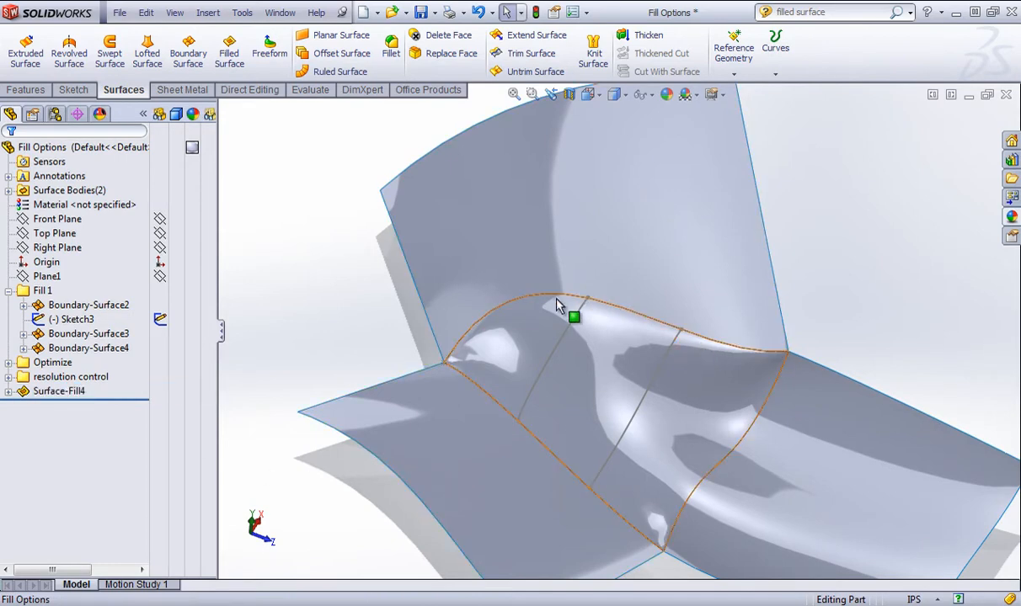
{"action": "right_click", "coordinate": [32, 399]}
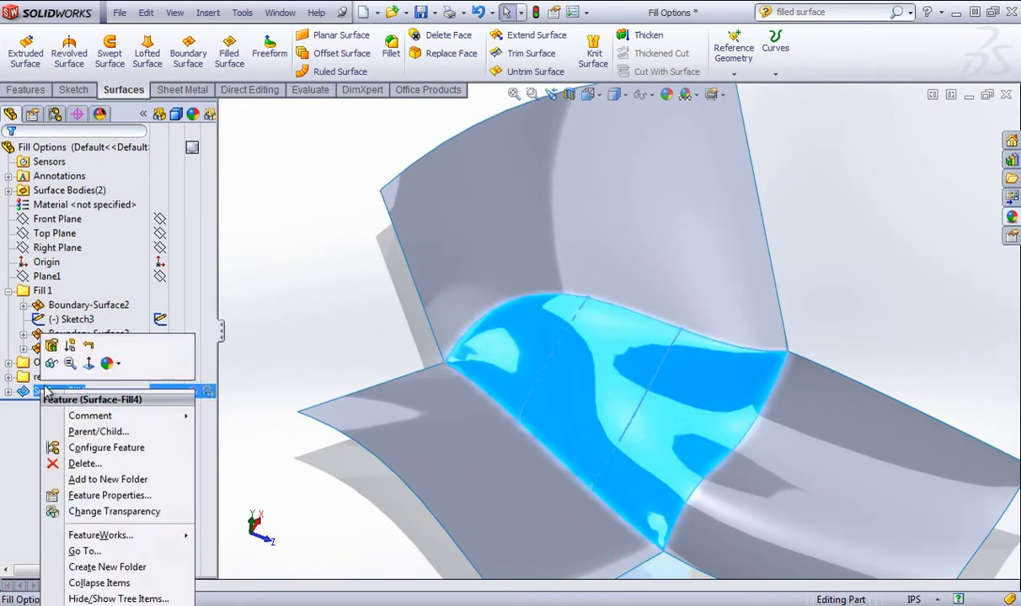
{"action": "left_click", "coordinate": [57, 364]}
{"action": "scroll", "coordinate": [73, 472], "scroll_direction": "down", "scroll_amount": 3}
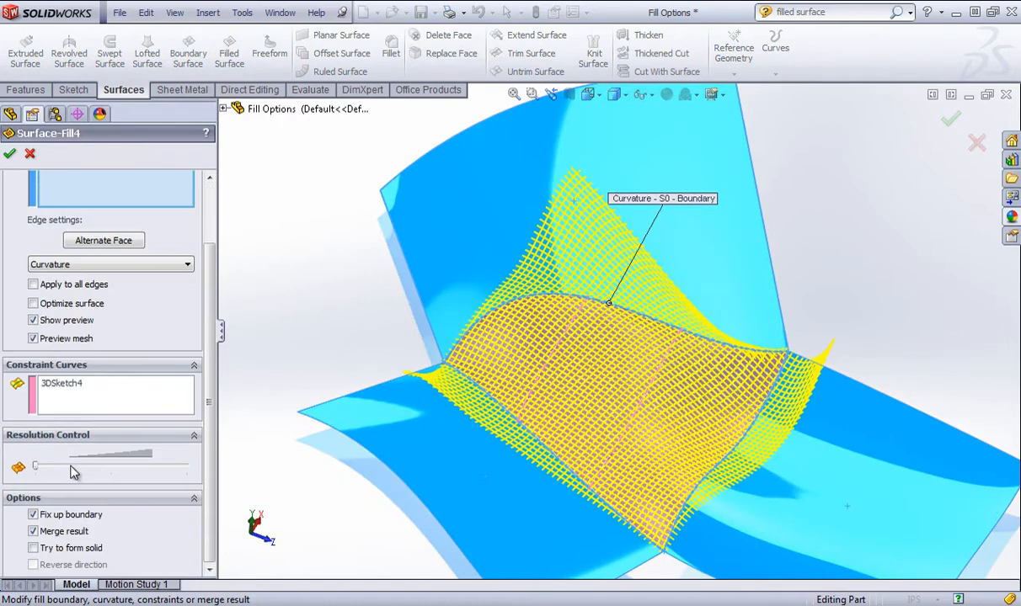
{"action": "left_click", "coordinate": [48, 530]}
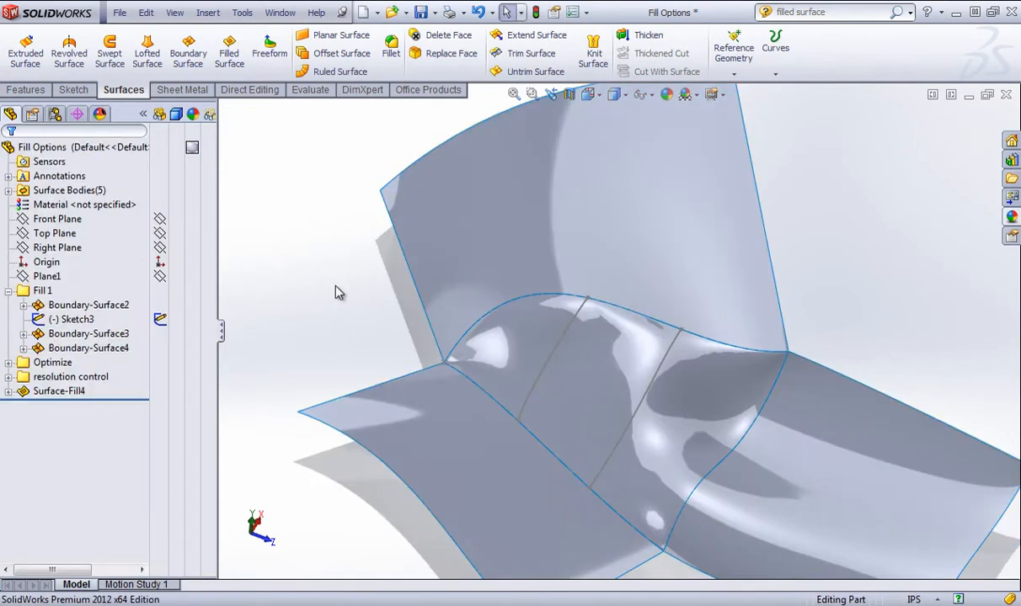
{"action": "middle_click_drag", "start_coordinate": [336, 292], "coordinate": [513, 319]}
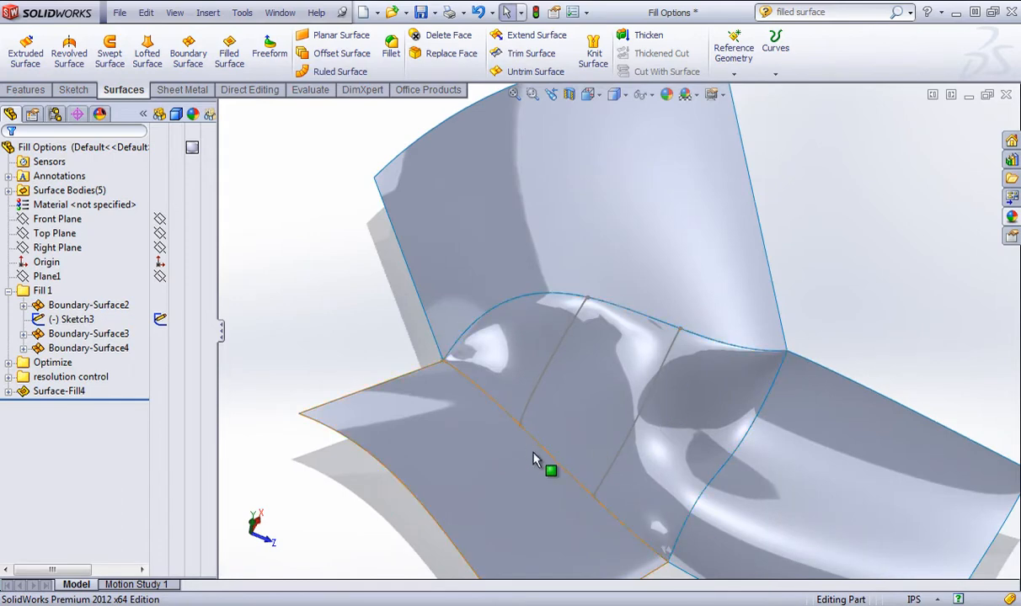
Step: Edit the filled surface to try Merge result and Try to form solid, clear these and Fix up boundary, and accept
{"action": "right_click", "coordinate": [69, 392]}
{"action": "left_click", "coordinate": [82, 347]}
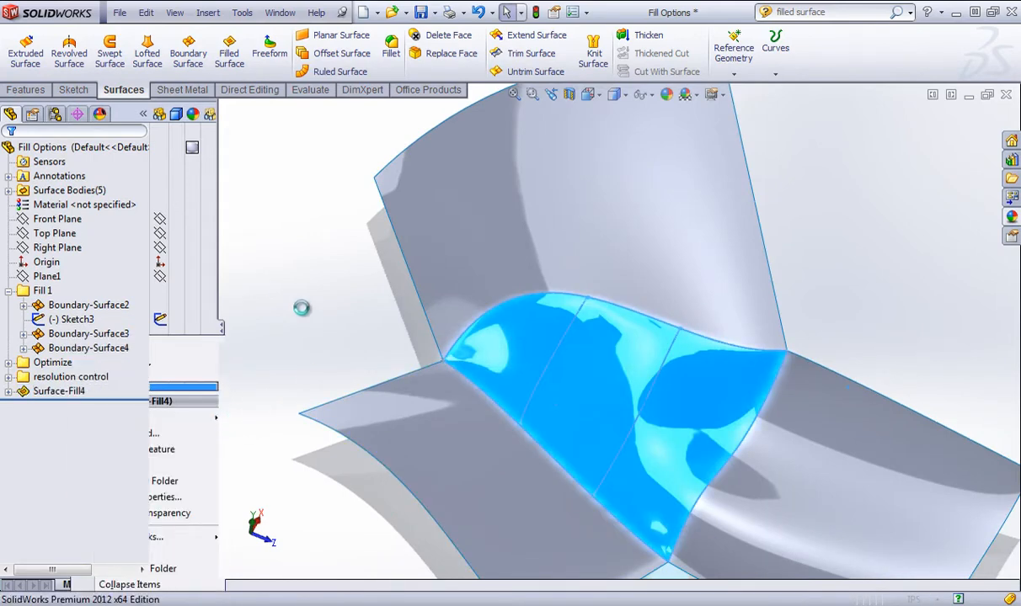
{"action": "scroll", "coordinate": [91, 404], "scroll_direction": "down", "scroll_amount": 3}
{"action": "left_click", "coordinate": [57, 532]}
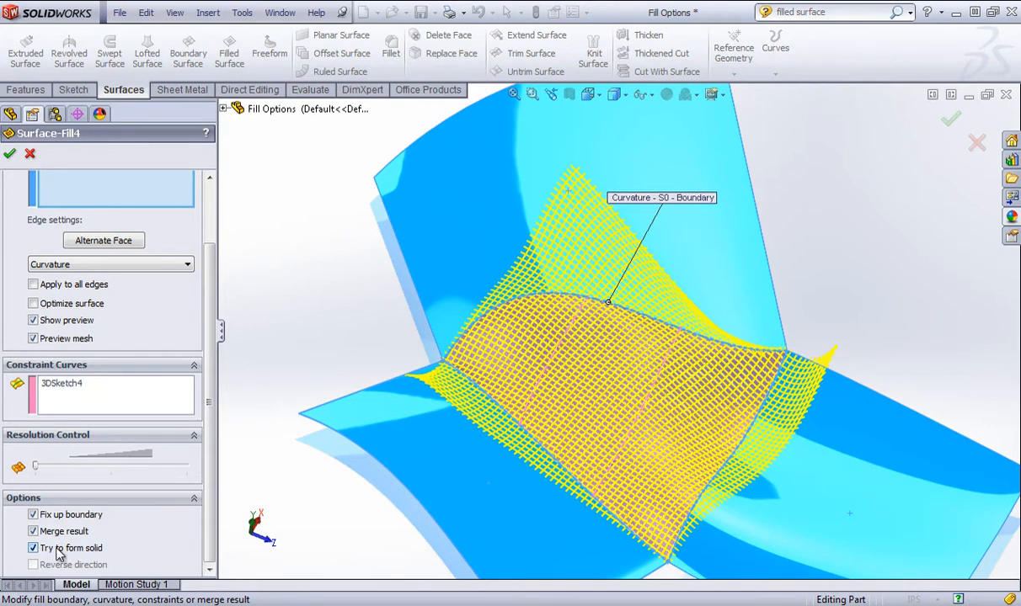
{"action": "left_click", "coordinate": [59, 531]}
{"action": "left_click", "coordinate": [63, 515]}
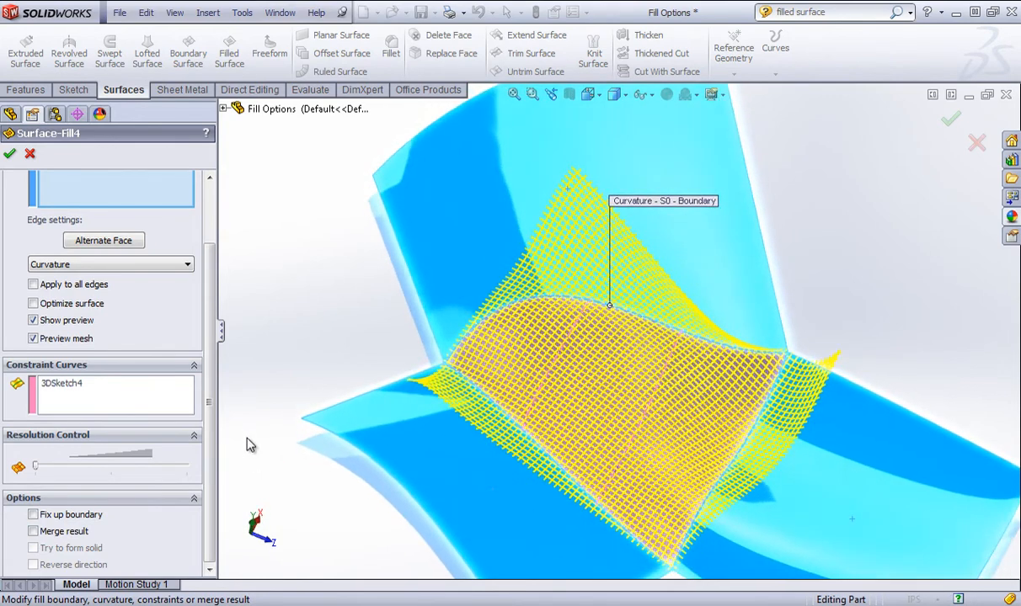
{"action": "scroll", "coordinate": [150, 411], "scroll_direction": "up", "scroll_amount": 2}
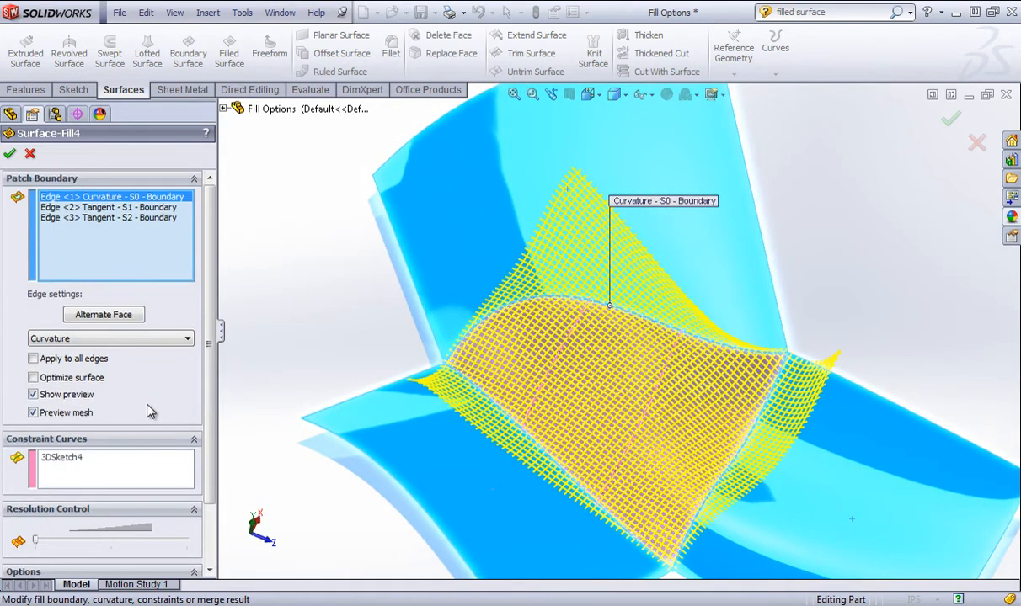
{"action": "left_click", "coordinate": [9, 154]}
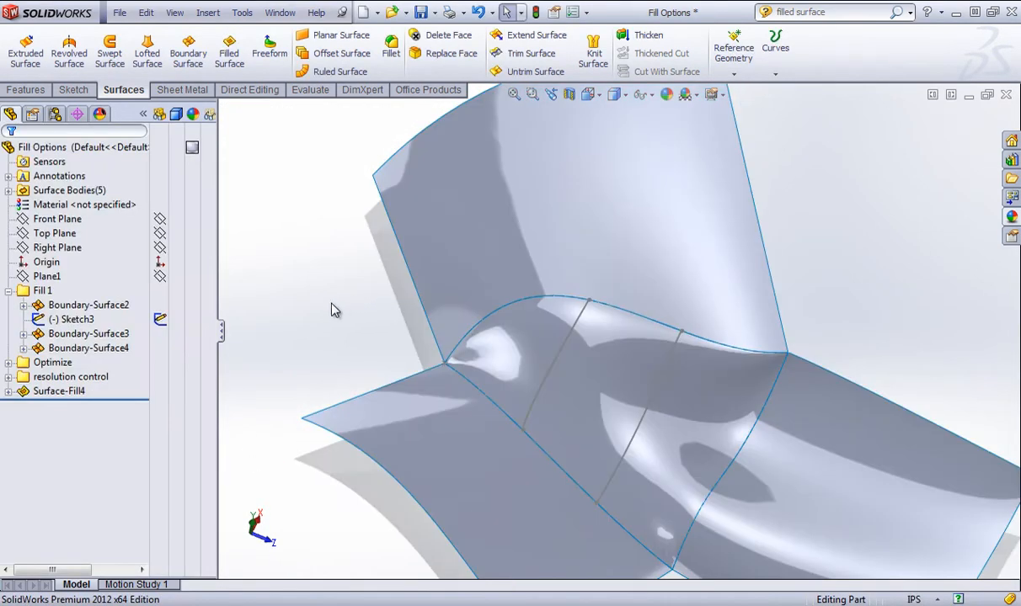
Step: Delete the filled surface feature between the three boundary surfaces
{"action": "left_click", "coordinate": [42, 382]}
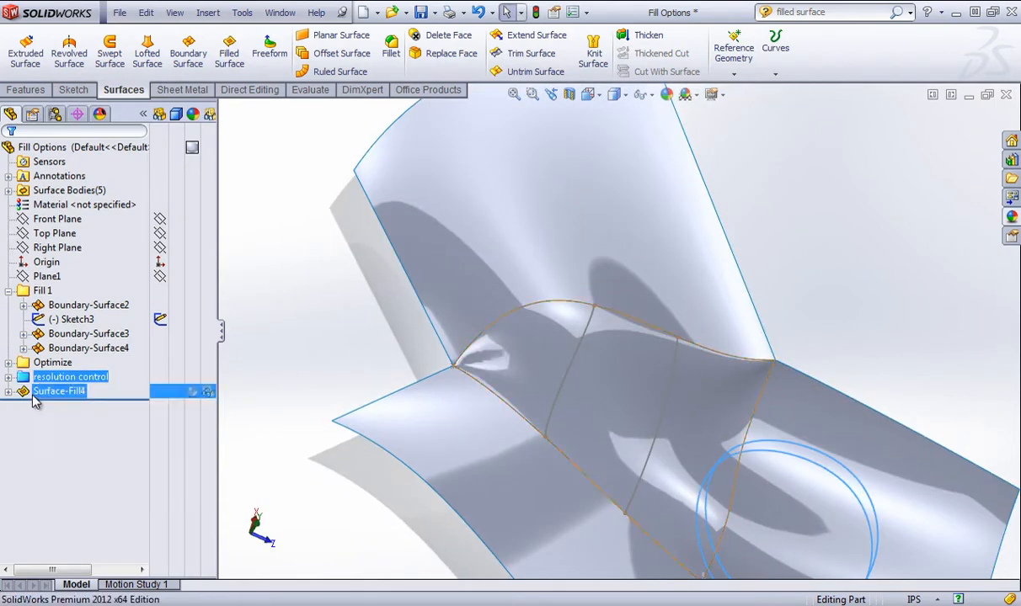
{"action": "right_click", "coordinate": [47, 391]}
{"action": "left_click", "coordinate": [71, 448]}
{"action": "left_click", "coordinate": [843, 335]}
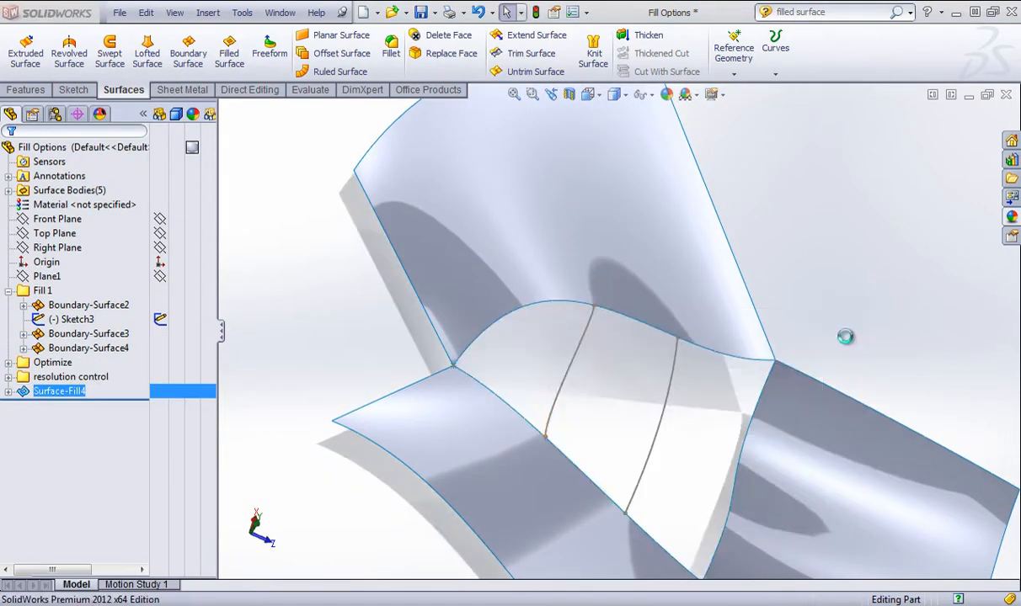
Step: Hide 3DSketch4 and Boundary-Surface4 in the Fill 1 folder
{"action": "left_click", "coordinate": [72, 362]}
{"action": "right_click", "coordinate": [76, 361]}
{"action": "left_click", "coordinate": [71, 347]}
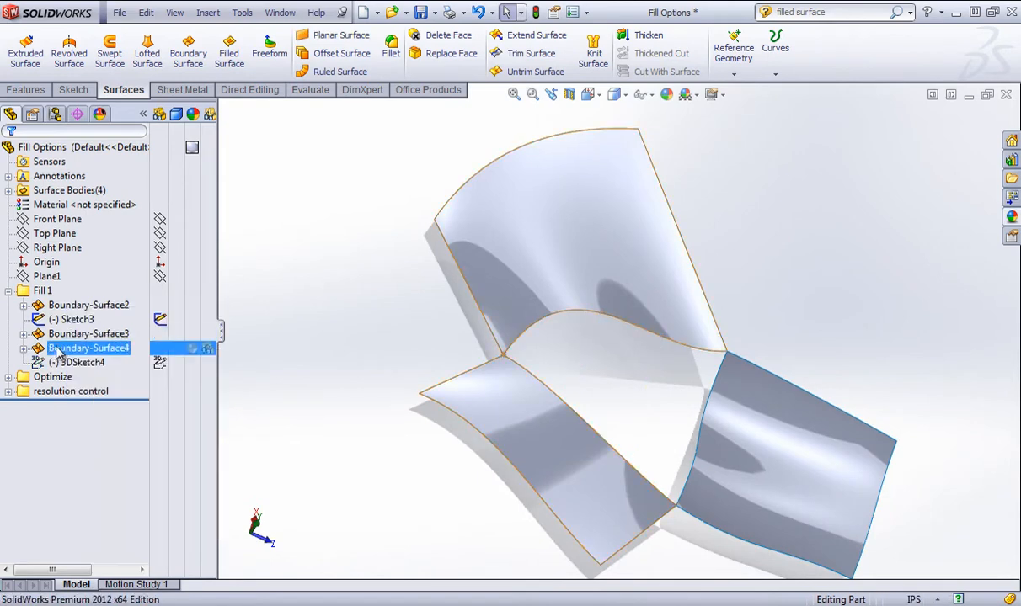
{"action": "right_click", "coordinate": [72, 348]}
{"action": "right_click", "coordinate": [72, 333]}
{"action": "left_click", "coordinate": [68, 307], "text": "ctrl"}
{"action": "left_click", "coordinate": [67, 304]}
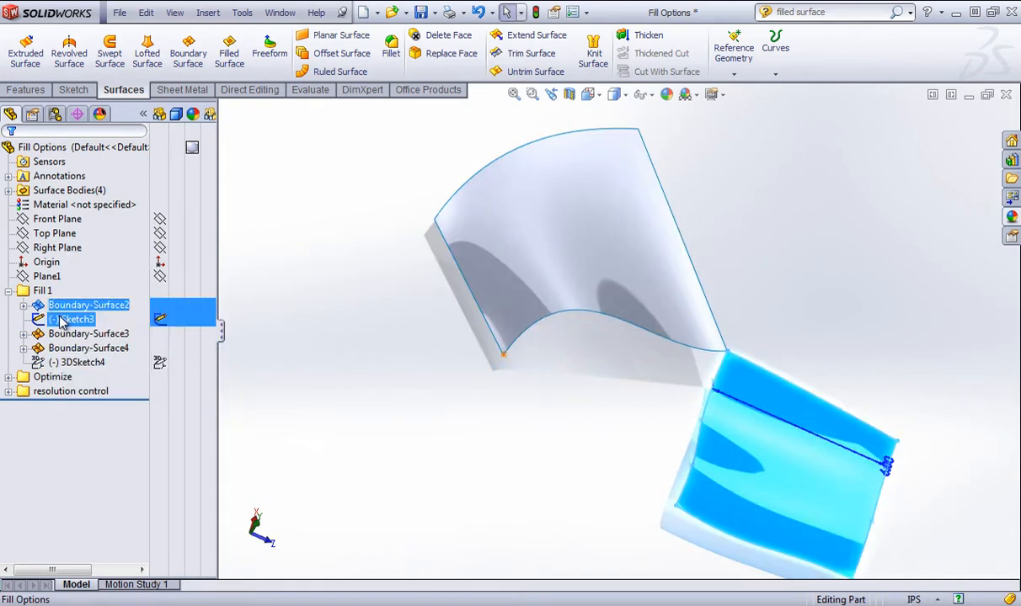
Step: Hide Sketch3 and the remaining surfaces Boundary-Surface2 and Boundary-Surface3
{"action": "left_click", "coordinate": [71, 319]}
{"action": "left_click", "coordinate": [71, 305]}
{"action": "right_click", "coordinate": [76, 305]}
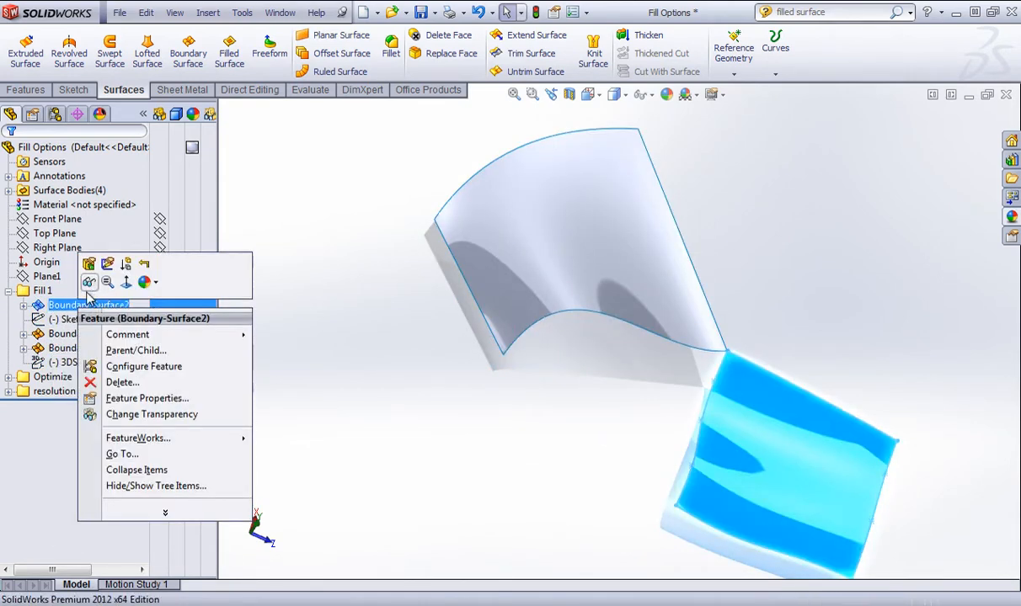
{"action": "left_click", "coordinate": [88, 282]}
{"action": "right_click", "coordinate": [74, 334]}
{"action": "left_click", "coordinate": [88, 308]}
{"action": "left_click", "coordinate": [59, 319]}
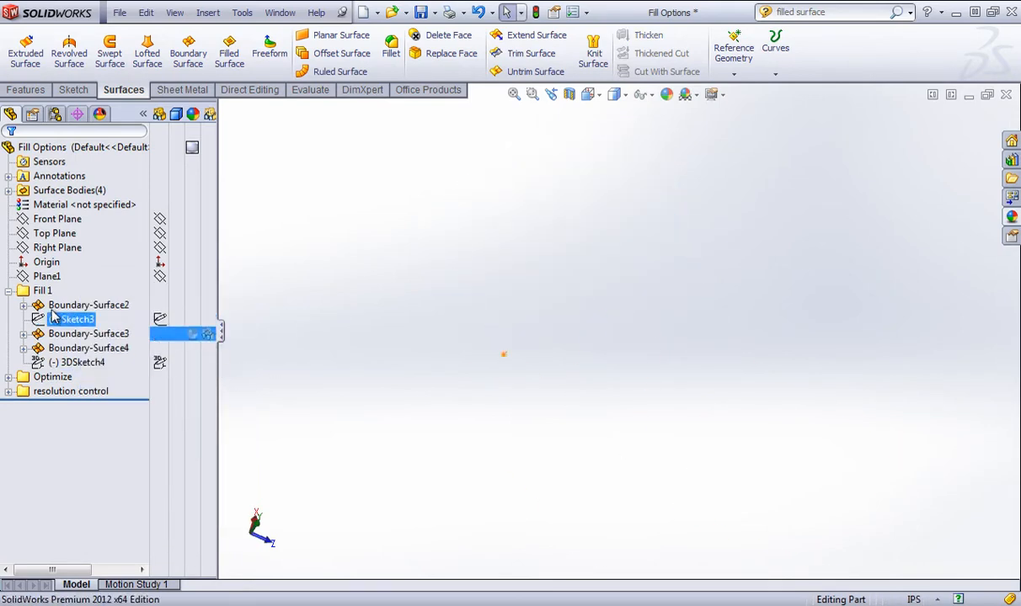
Step: Collapse the Fill 1 folder and show Sketch9 and Sketch10 from the Optimize folder
{"action": "left_click", "coordinate": [8, 290]}
{"action": "left_click", "coordinate": [8, 305]}
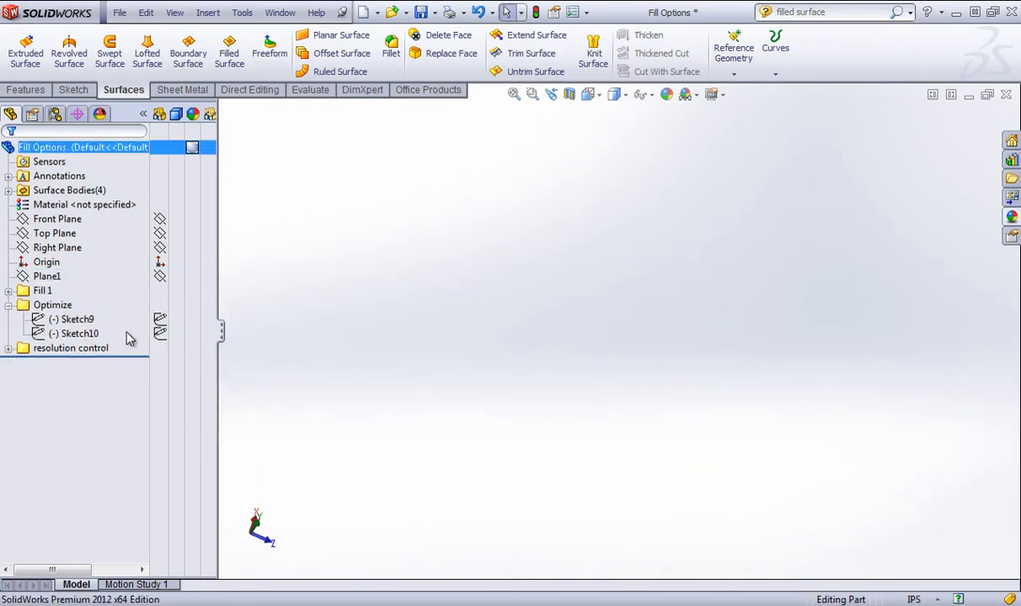
{"action": "left_click", "coordinate": [59, 321]}
{"action": "right_click", "coordinate": [61, 321]}
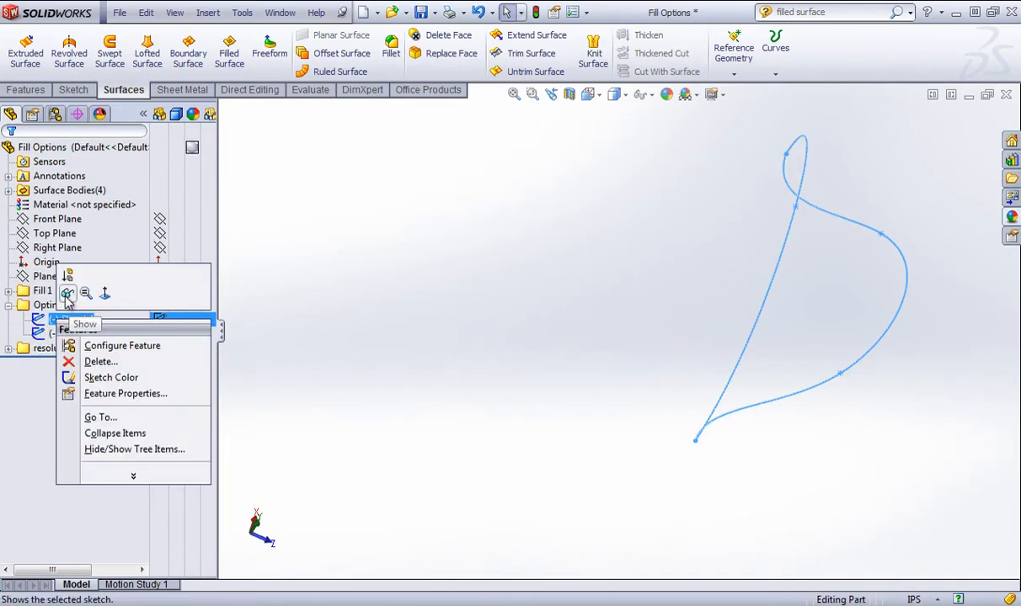
{"action": "left_click", "coordinate": [67, 295]}
{"action": "middle_click_drag", "start_coordinate": [646, 438], "coordinate": [555, 369]}
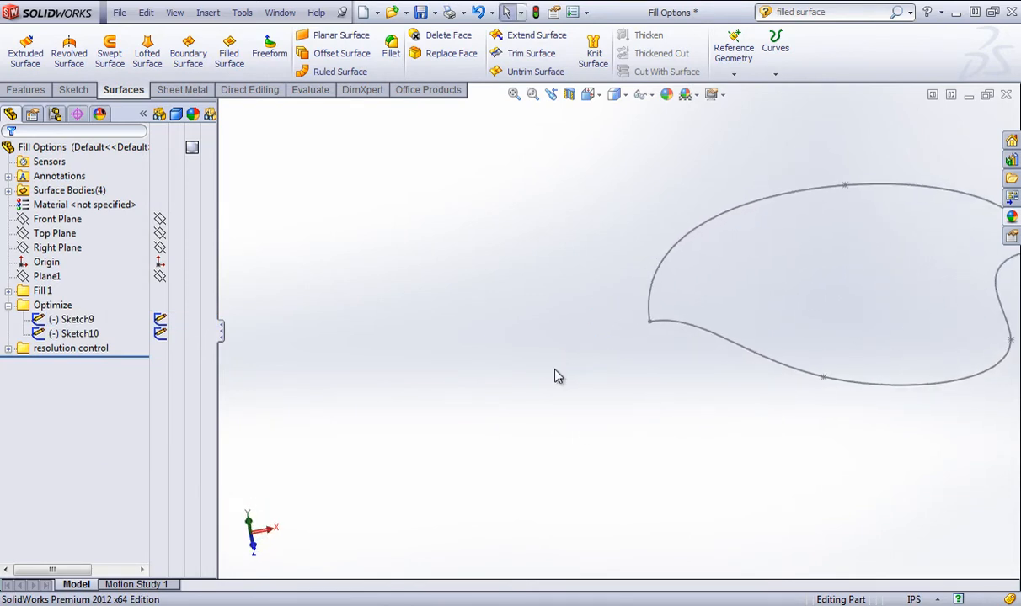
{"action": "scroll", "coordinate": [1009, 334], "scroll_direction": "up", "scroll_amount": 3}
{"action": "scroll", "coordinate": [1008, 330], "scroll_direction": "down", "scroll_amount": 5}
{"action": "scroll", "coordinate": [478, 319], "scroll_direction": "up", "scroll_amount": 3}
{"action": "middle_click_drag", "start_coordinate": [478, 319], "coordinate": [578, 335]}
{"action": "scroll", "coordinate": [236, 53], "scroll_direction": "down", "scroll_amount": 1}
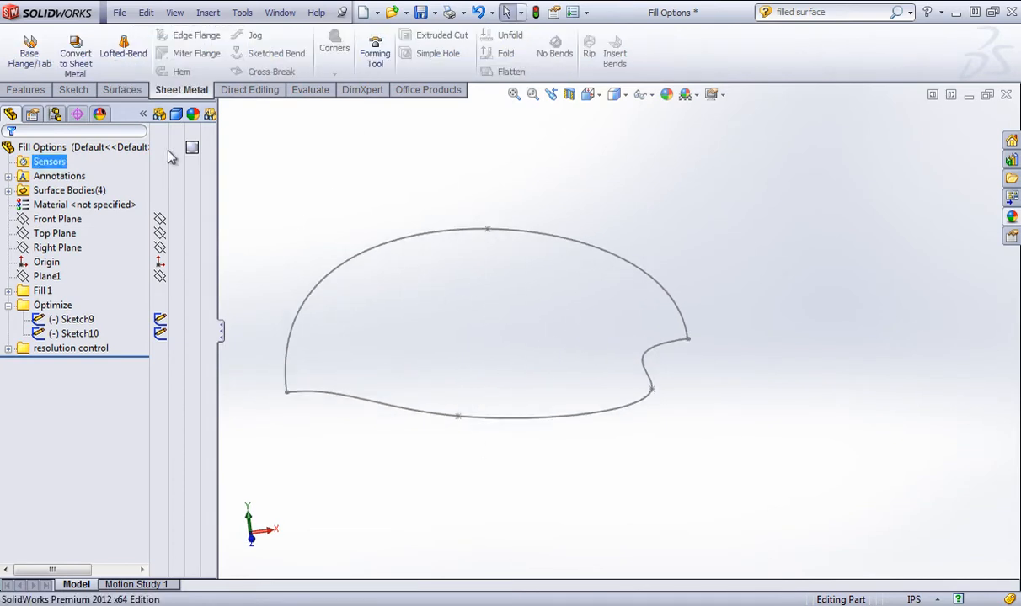
Step: Start a filled surface bounded by Sketch10 and Sketch9 with Contact edges and Optimize surface on, and inspect the preview
{"action": "left_click", "coordinate": [124, 89]}
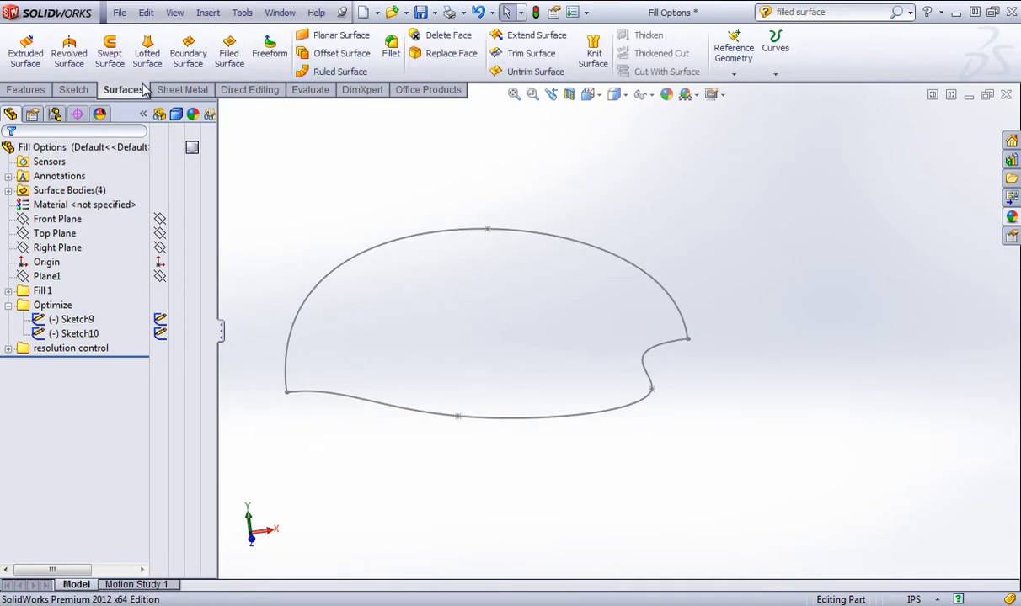
{"action": "left_click", "coordinate": [229, 52]}
{"action": "left_click", "coordinate": [425, 417]}
{"action": "left_click", "coordinate": [389, 244]}
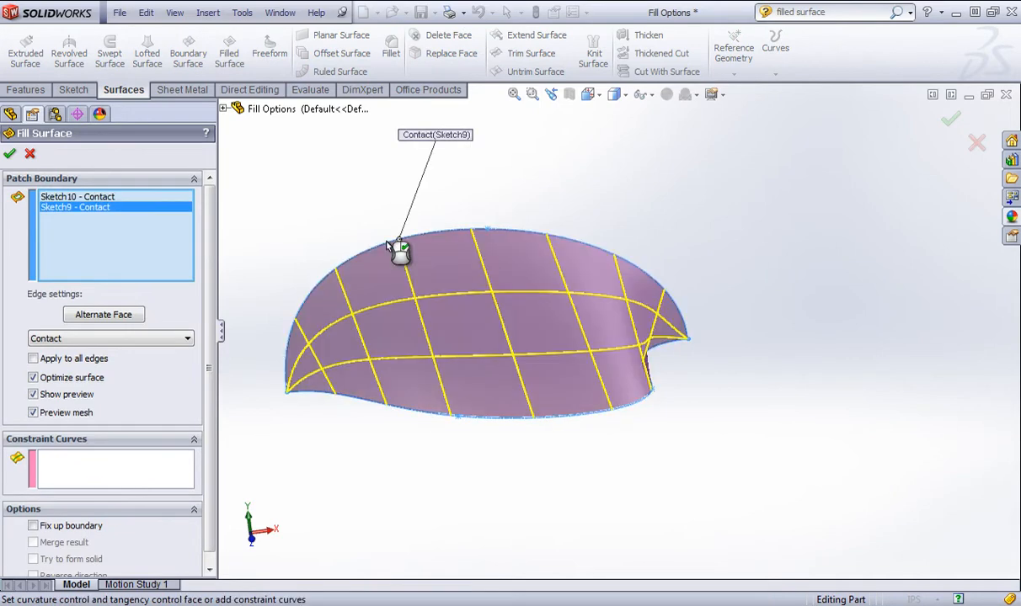
{"action": "middle_click_drag", "start_coordinate": [482, 310], "coordinate": [504, 313]}
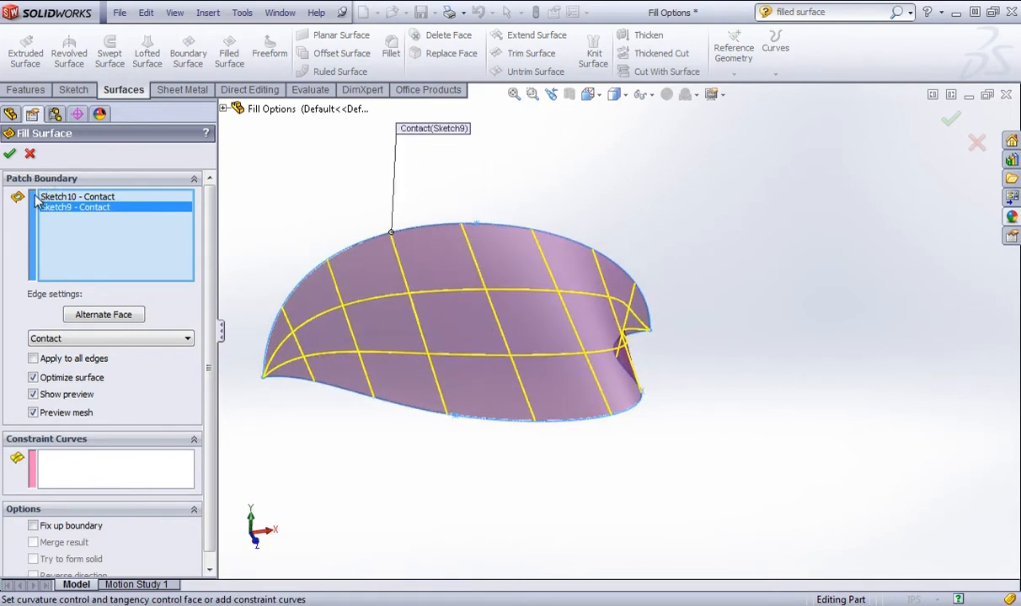
{"action": "middle_click_drag", "start_coordinate": [337, 316], "coordinate": [430, 402]}
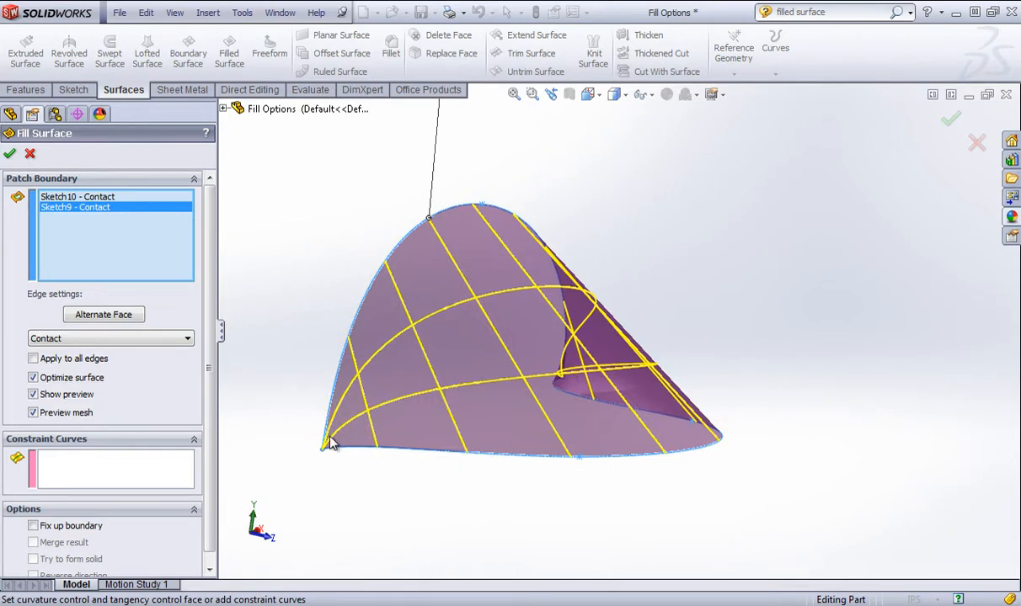
{"action": "middle_click_drag", "start_coordinate": [552, 282], "coordinate": [451, 371]}
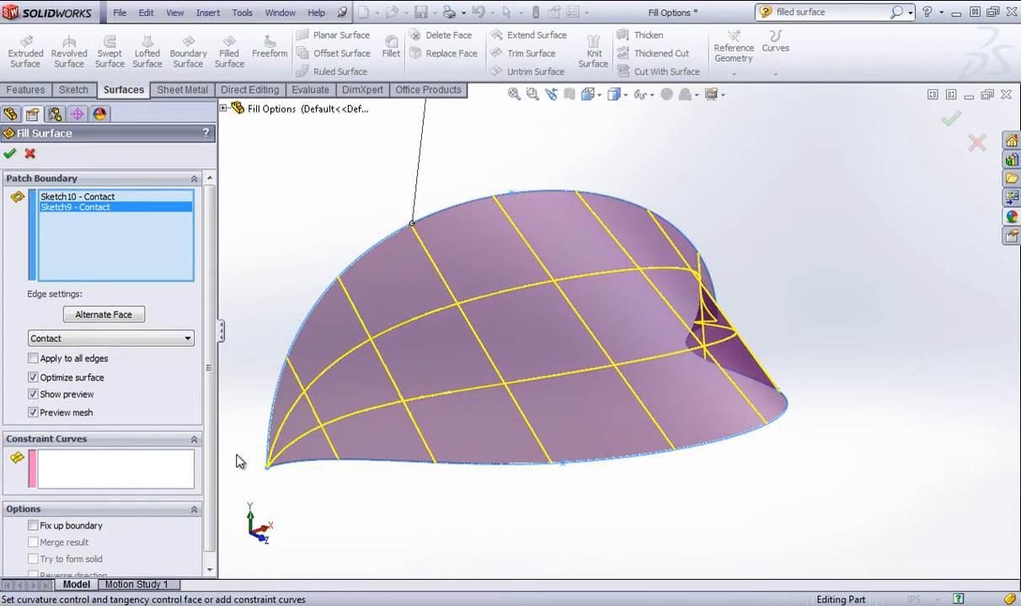
{"action": "middle_click_drag", "start_coordinate": [391, 476], "coordinate": [801, 327]}
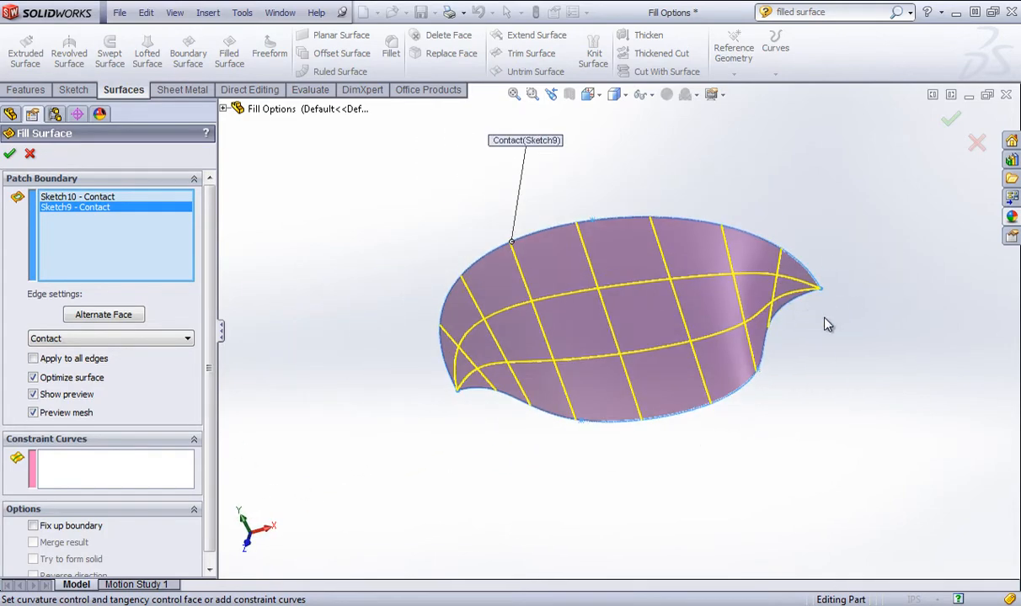
Step: Compare the filled surface preview mesh with Optimize surface turned off and on again, viewing it from different angles
{"action": "left_click", "coordinate": [34, 378]}
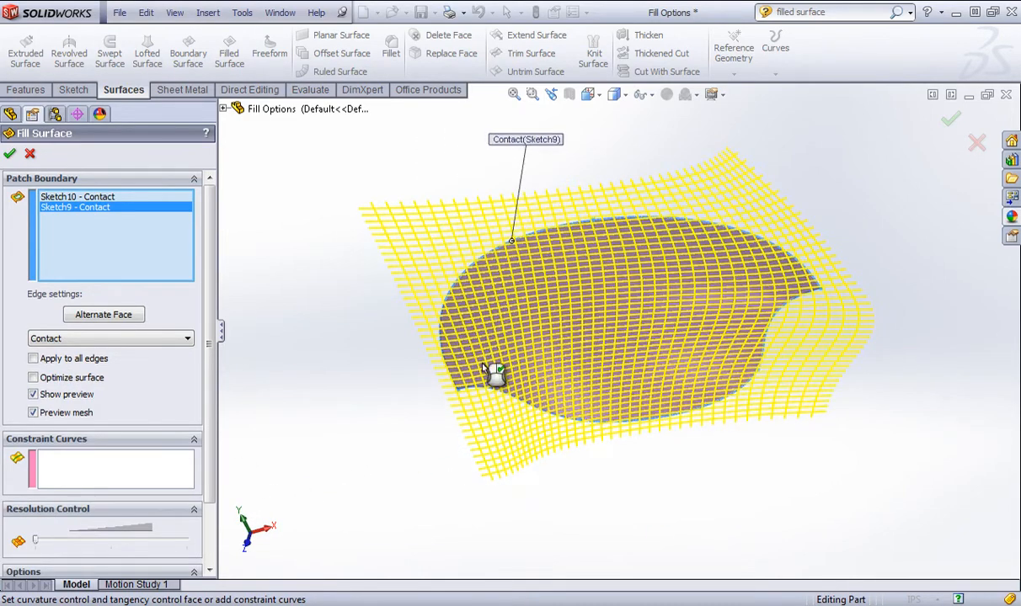
{"action": "middle_click_drag", "start_coordinate": [492, 371], "coordinate": [477, 518]}
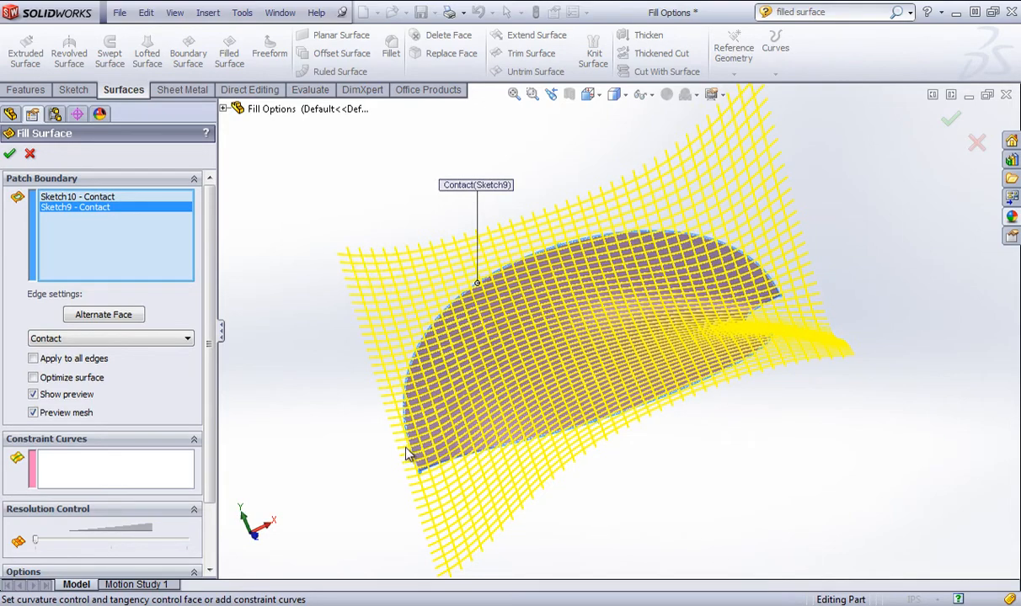
{"action": "middle_click_drag", "start_coordinate": [758, 305], "coordinate": [736, 287]}
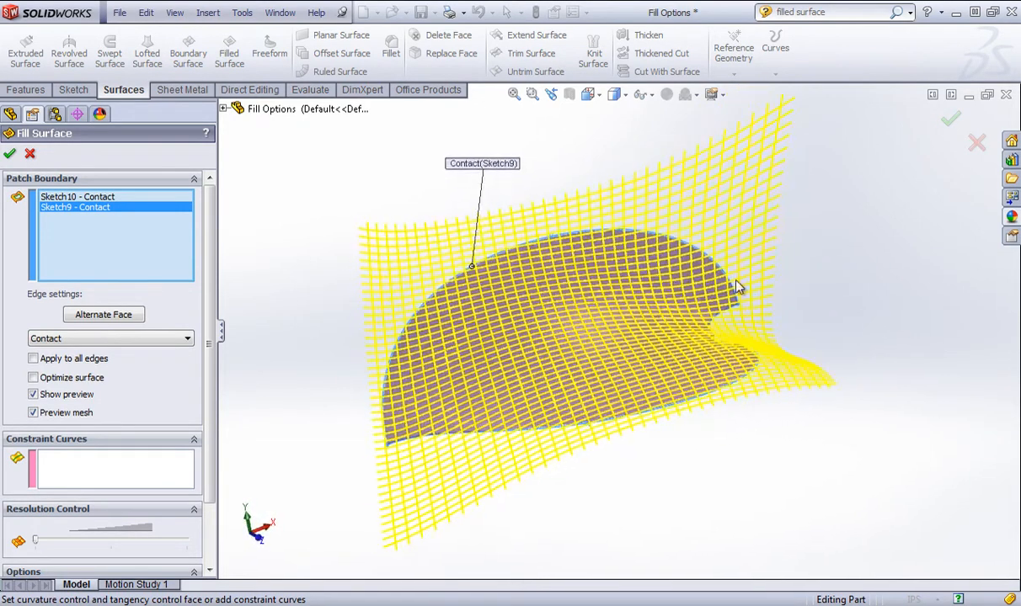
{"action": "left_click", "coordinate": [84, 381]}
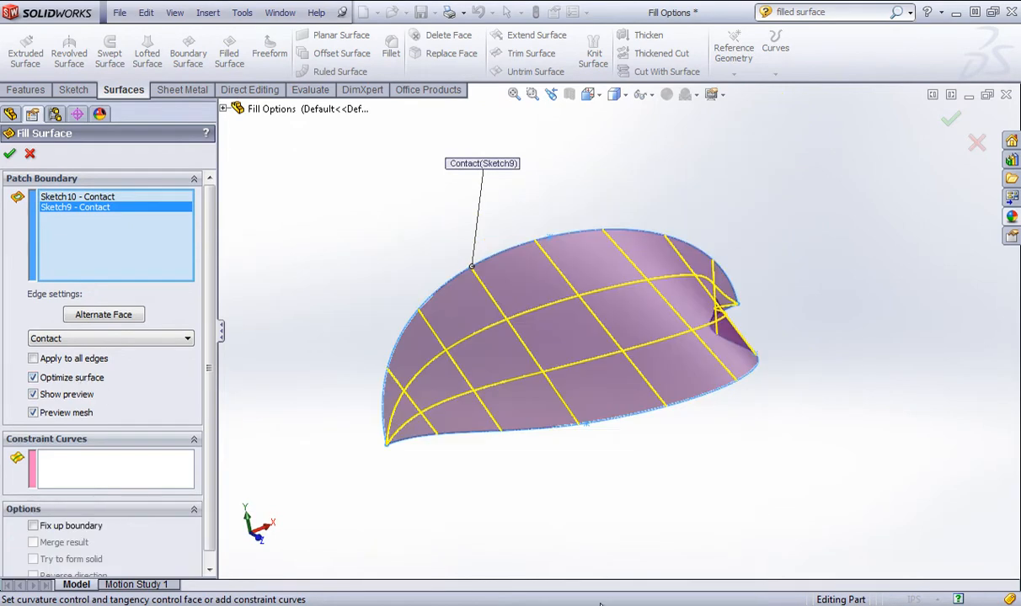
{"action": "middle_click_drag", "start_coordinate": [525, 317], "coordinate": [527, 346]}
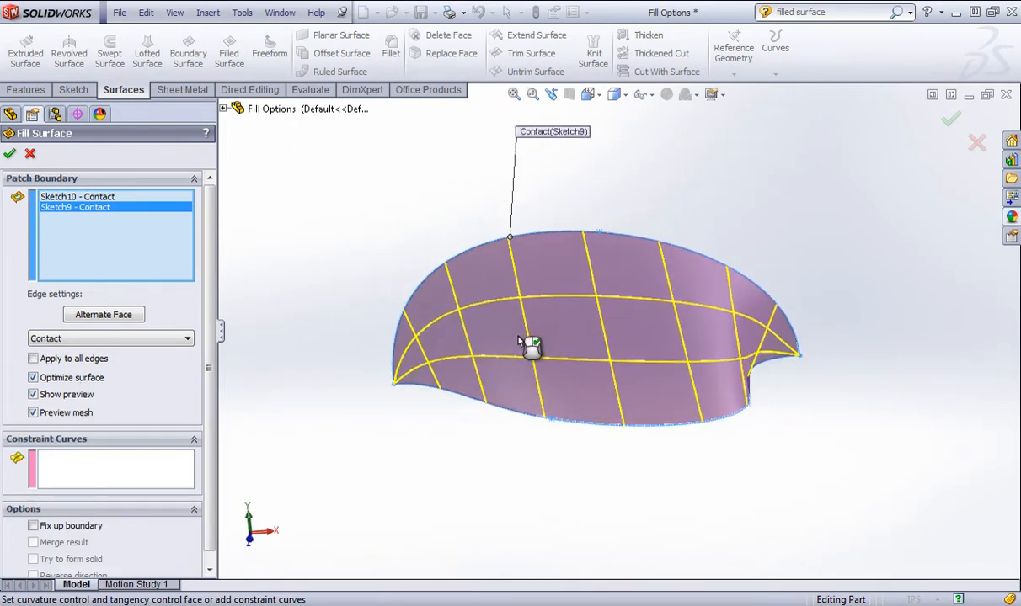
Step: Turn Optimize surface off, check the Resolution Control setting, and cancel the filled surface
{"action": "left_click", "coordinate": [33, 378]}
{"action": "scroll", "coordinate": [90, 495], "scroll_direction": "down", "scroll_amount": 3}
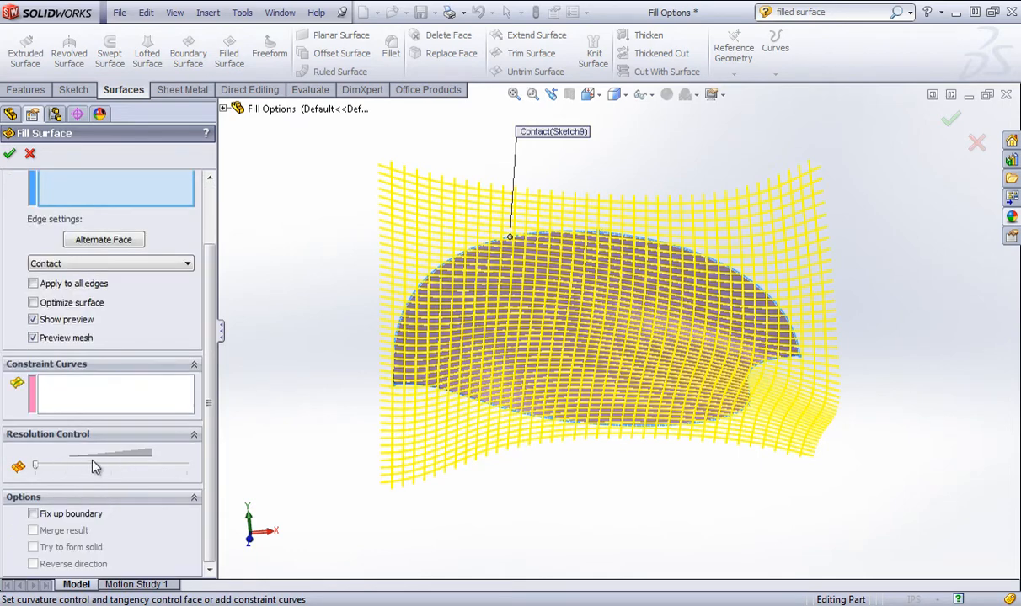
{"action": "scroll", "coordinate": [74, 320], "scroll_direction": "up", "scroll_amount": 3}
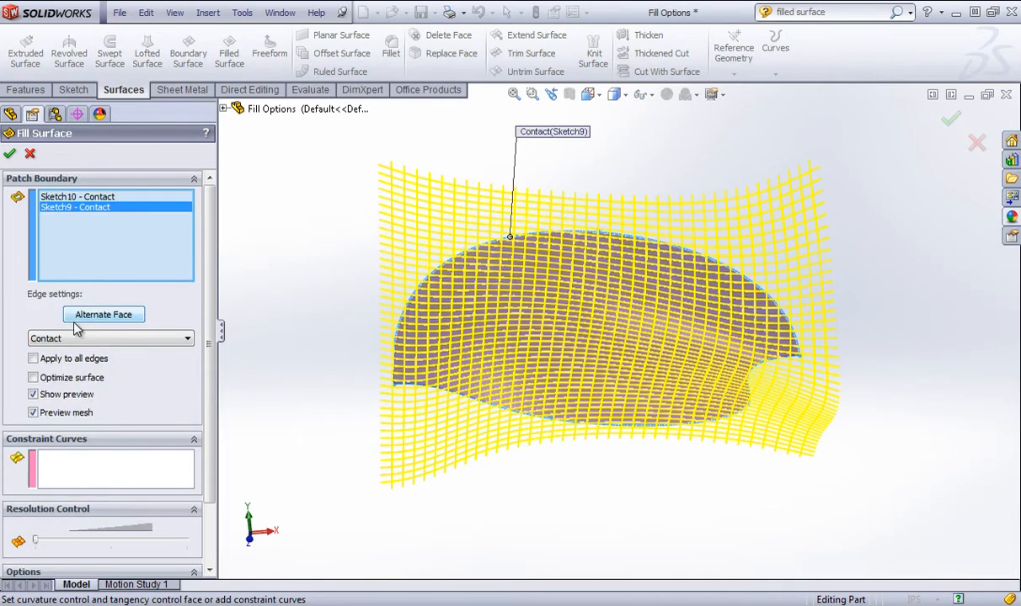
{"action": "left_click", "coordinate": [30, 153]}
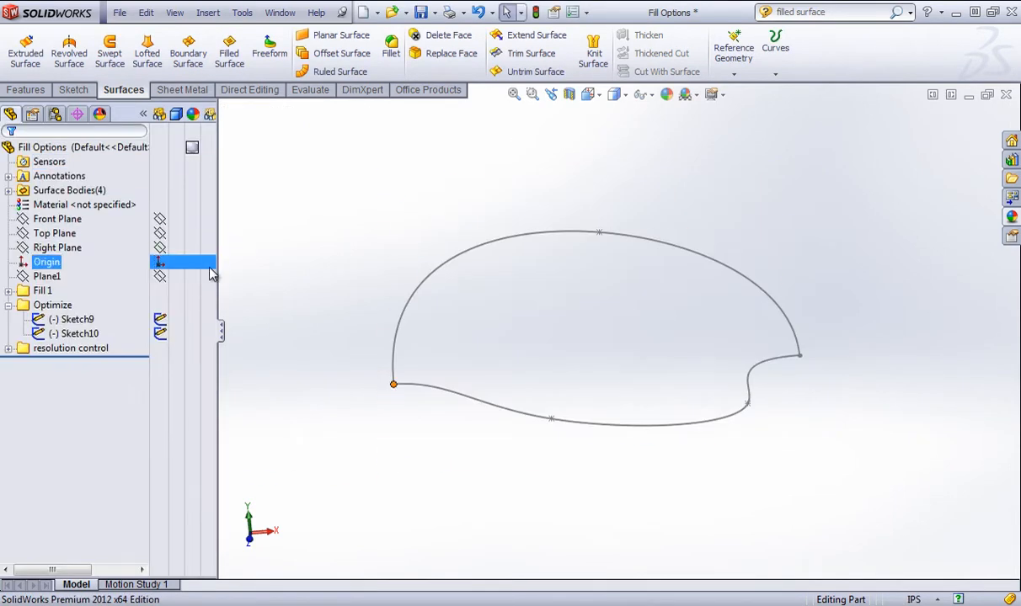
Step: Hide Sketch9 and Sketch10 and collapse the Optimize folder
{"action": "left_click_drag", "start_coordinate": [110, 338], "coordinate": [47, 307]}
{"action": "left_click", "coordinate": [163, 320]}
{"action": "left_click", "coordinate": [161, 334]}
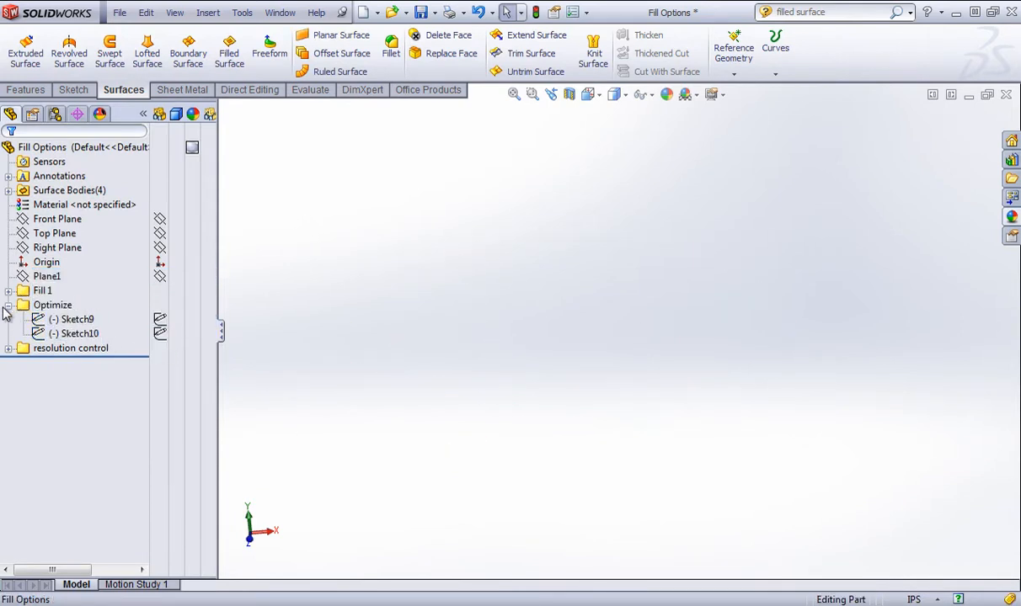
{"action": "left_click", "coordinate": [9, 306]}
{"action": "left_click", "coordinate": [347, 251]}
Step: Sketch an ellipse on the Top Plane centred at the origin with radii of about 6.08 in and 4.39 in
{"action": "left_click", "coordinate": [74, 89]}
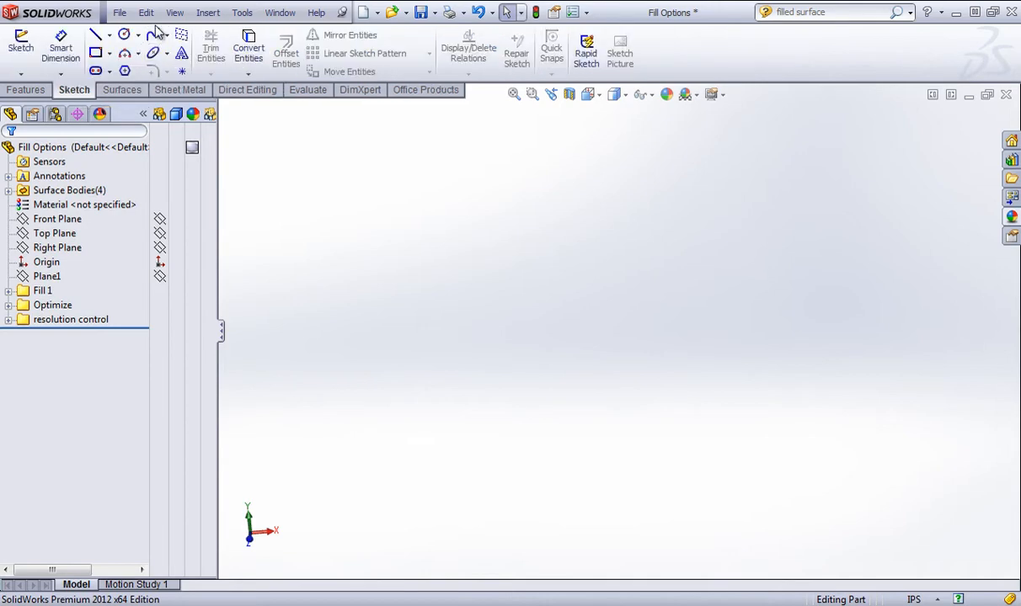
{"action": "left_click", "coordinate": [153, 54]}
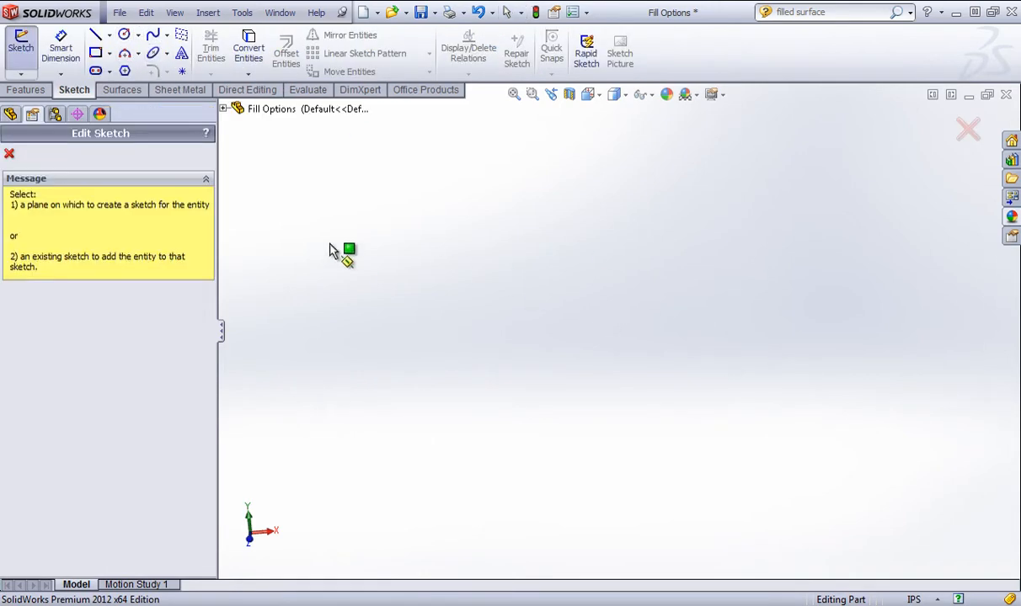
{"action": "left_click", "coordinate": [224, 112]}
{"action": "left_click", "coordinate": [283, 195]}
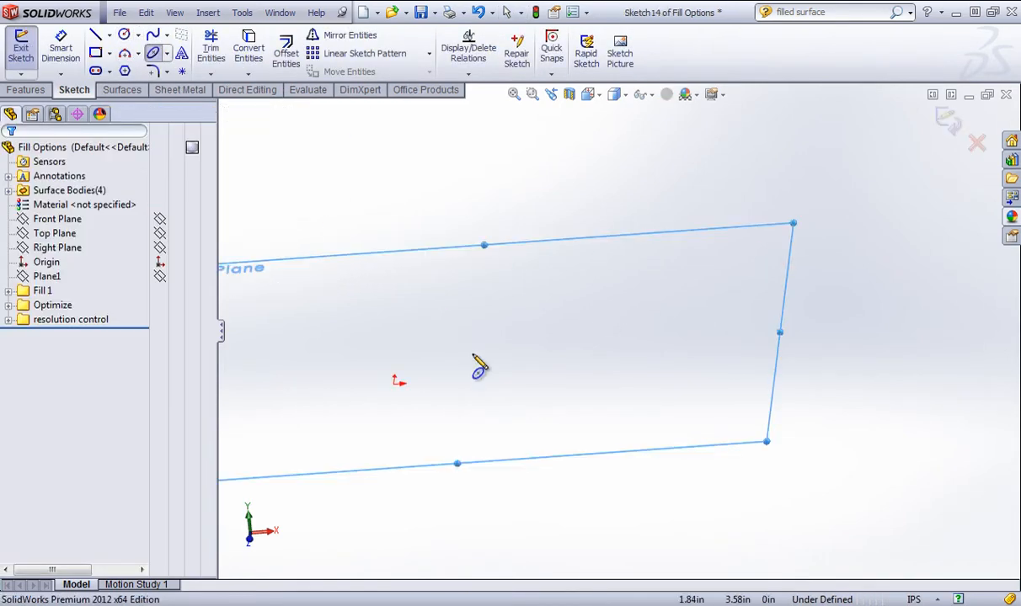
{"action": "left_click", "coordinate": [393, 384]}
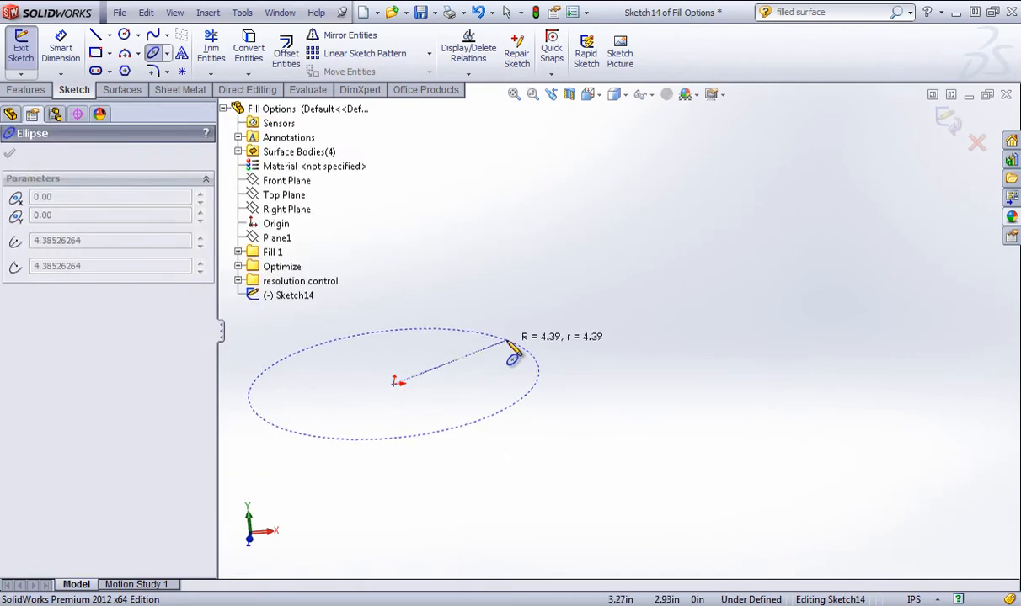
{"action": "left_click", "coordinate": [508, 339]}
{"action": "scroll", "coordinate": [472, 372], "scroll_direction": "up", "scroll_amount": 4}
{"action": "left_click", "coordinate": [504, 417]}
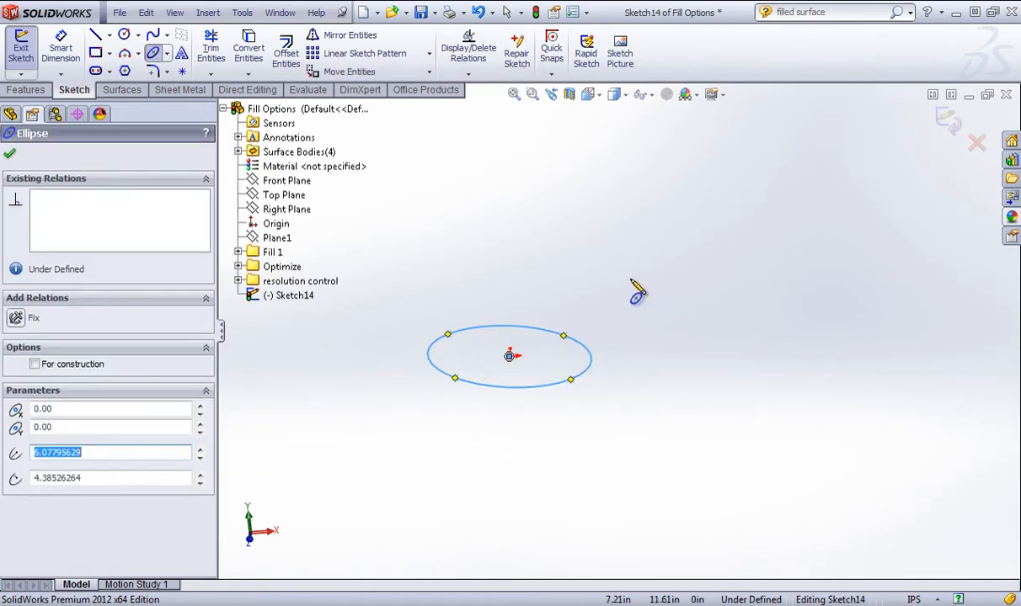
{"action": "right_click", "coordinate": [638, 290]}
{"action": "left_click", "coordinate": [656, 226]}
Step: Extrude the ellipse upward as a blind solid boss about 3.77 in high
{"action": "mouse_move", "coordinate": [592, 418]}
{"action": "middle_mouse_down"}
{"action": "mouse_move", "coordinate": [576, 324]}
{"action": "mouse_move", "coordinate": [589, 401]}
{"action": "middle_mouse_up"}
{"action": "left_click", "coordinate": [25, 90]}
{"action": "left_click", "coordinate": [27, 46]}
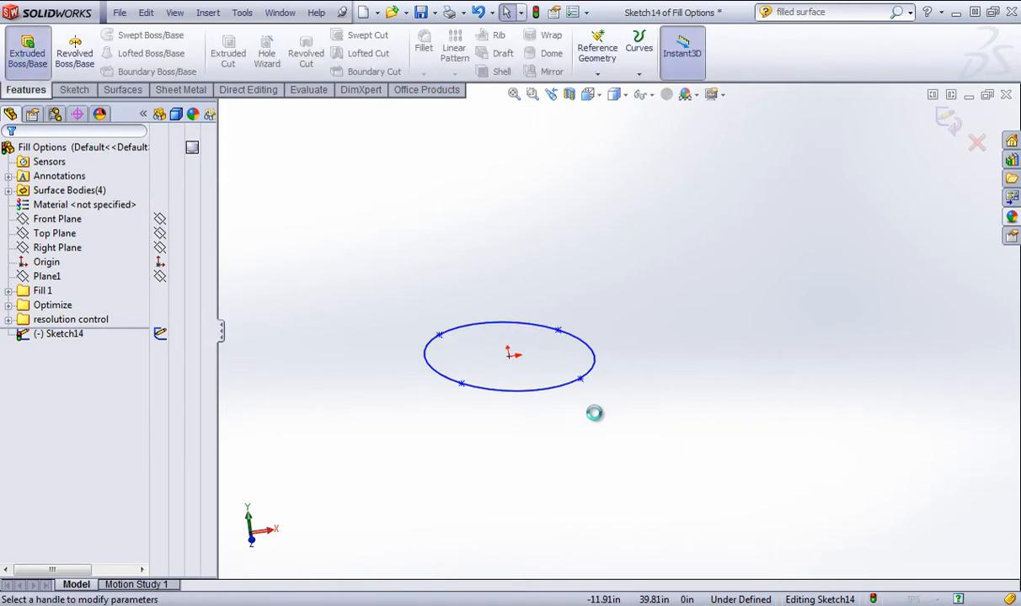
{"action": "left_click_drag", "start_coordinate": [507, 337], "coordinate": [503, 302]}
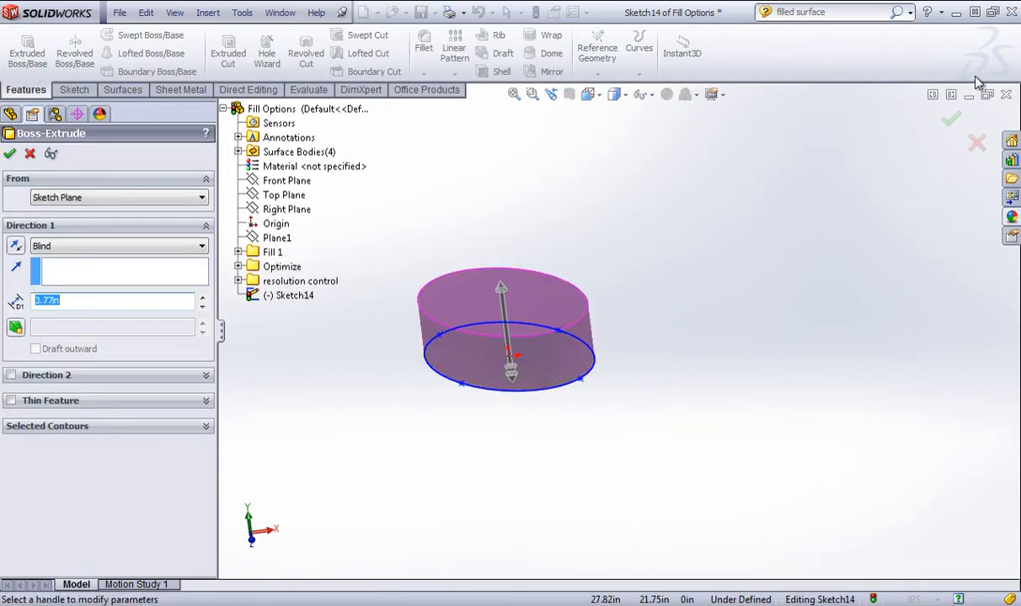
{"action": "left_click", "coordinate": [945, 120]}
{"action": "scroll", "coordinate": [573, 276], "scroll_direction": "down", "scroll_amount": 3}
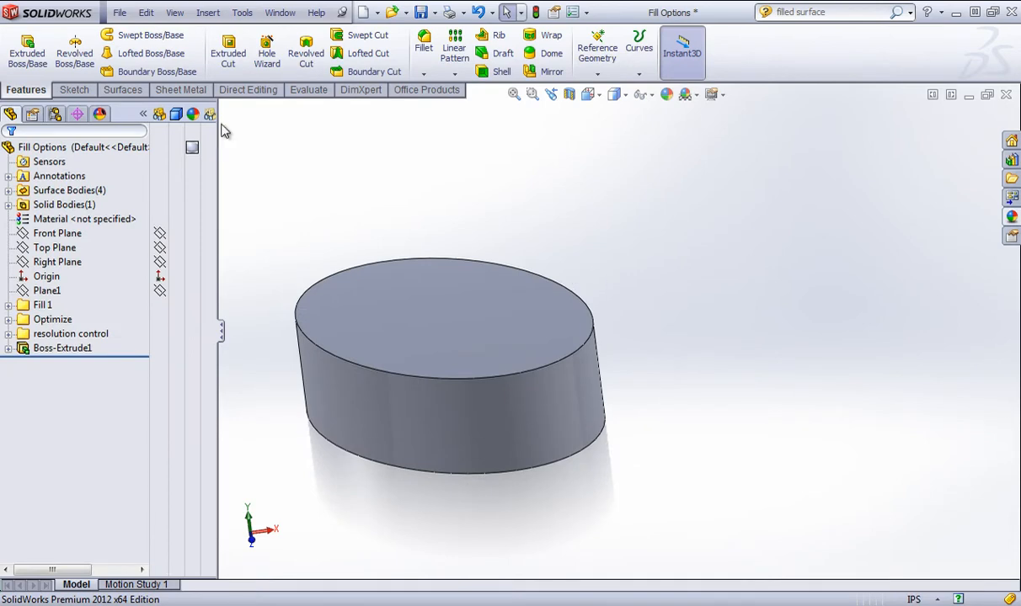
Step: Start a filled surface bounded by the top edge of the elliptical solid, with its edge setting at Curvature
{"action": "left_click", "coordinate": [122, 90]}
{"action": "left_click", "coordinate": [228, 52]}
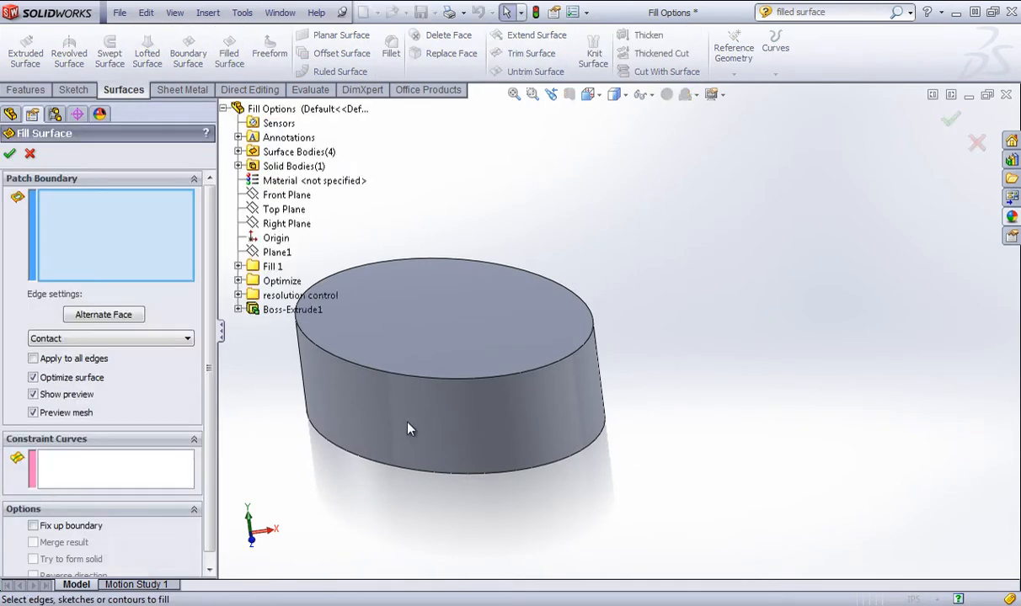
{"action": "left_click", "coordinate": [375, 374]}
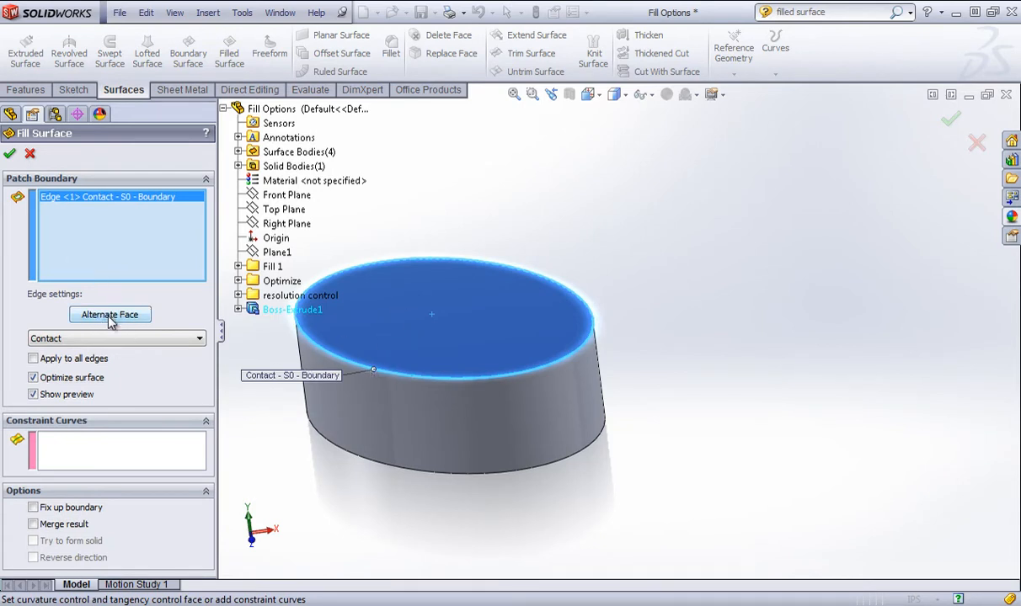
{"action": "left_click", "coordinate": [125, 341]}
{"action": "left_click", "coordinate": [75, 379]}
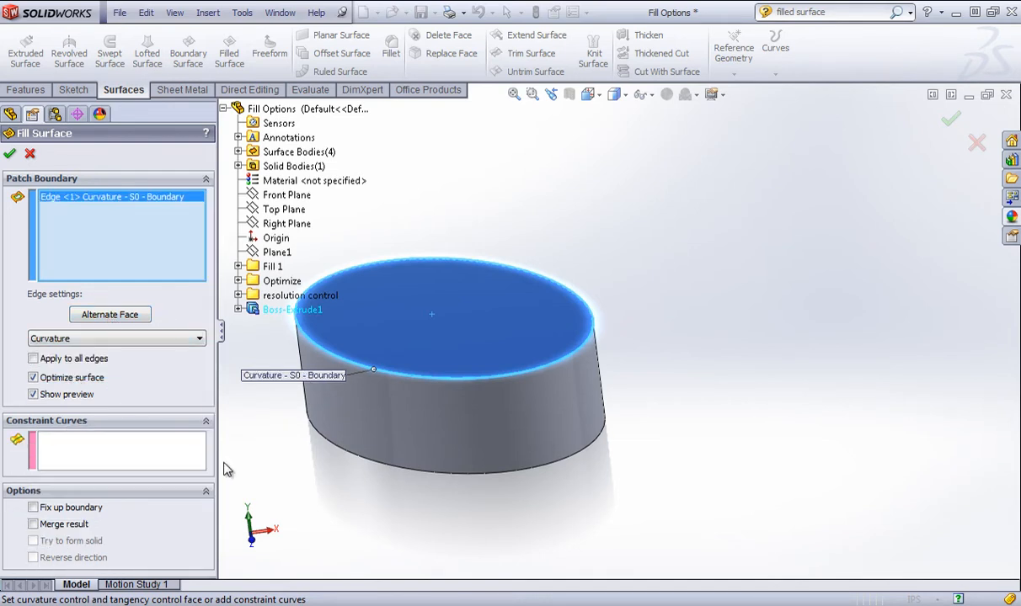
{"action": "middle_click_drag", "start_coordinate": [256, 440], "coordinate": [276, 425]}
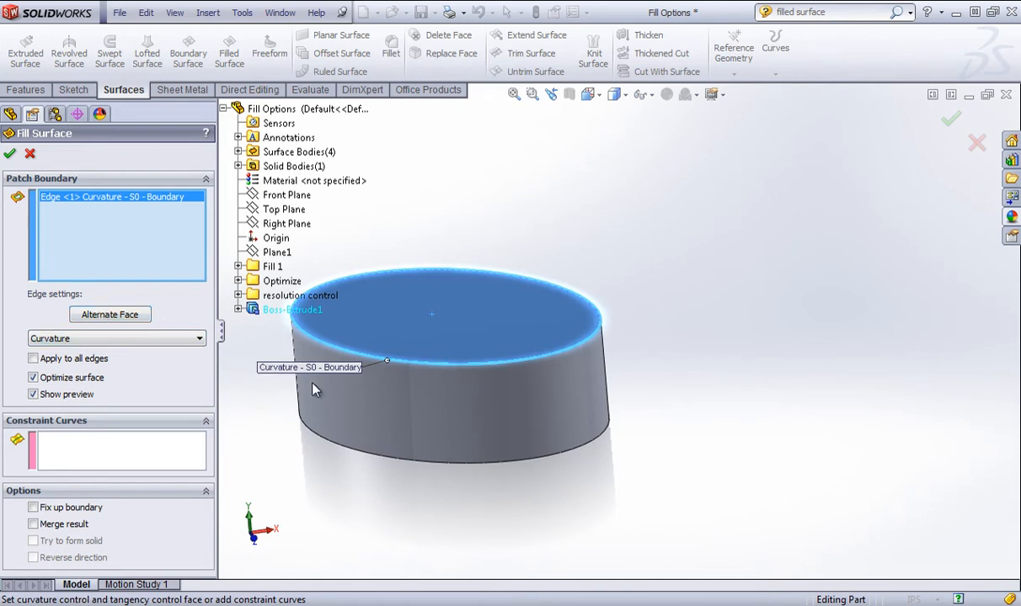
{"action": "scroll", "coordinate": [397, 362], "scroll_direction": "down", "scroll_amount": 2}
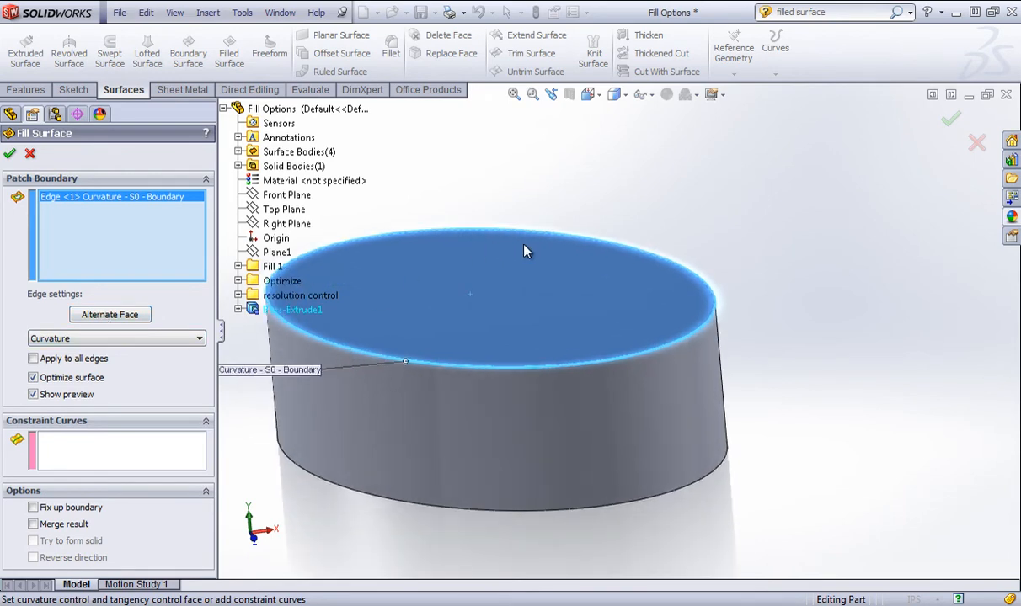
{"action": "scroll", "coordinate": [528, 305], "scroll_direction": "up", "scroll_amount": 2}
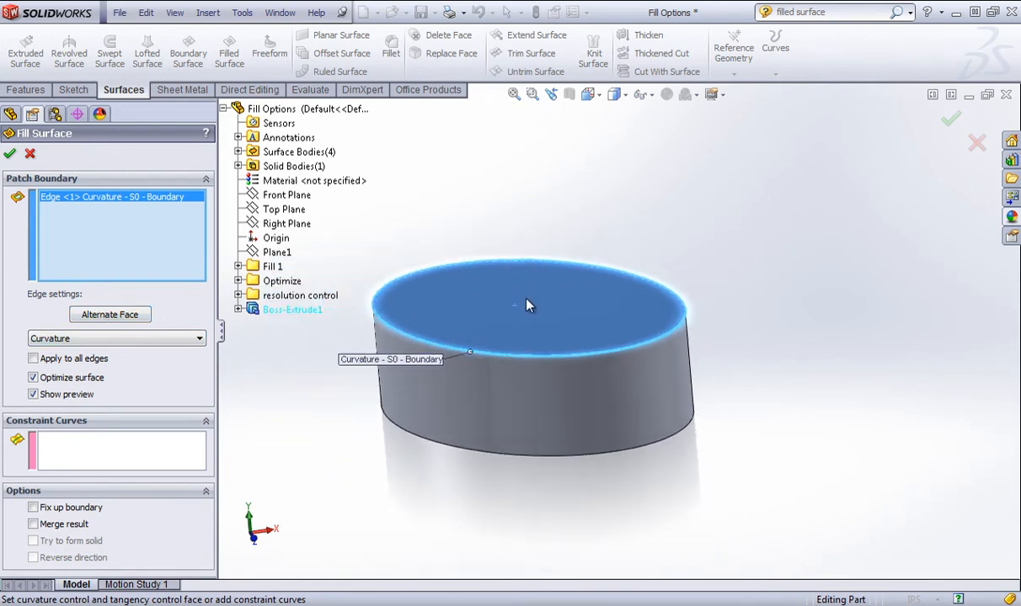
Step: Switch the boundary edge to its alternate face and reverse the surface so it domes above the solid
{"action": "left_click", "coordinate": [125, 315]}
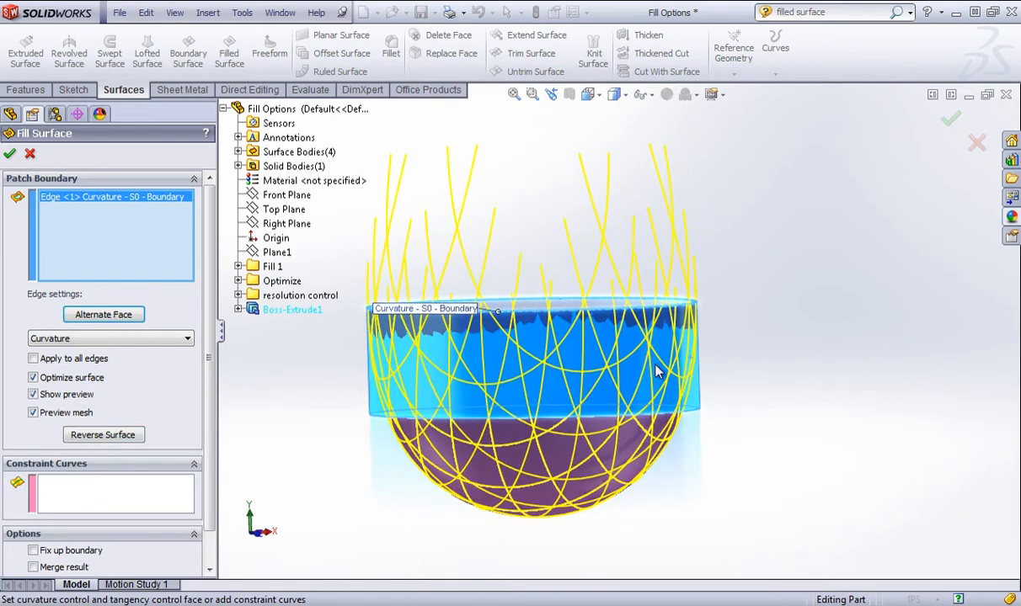
{"action": "scroll", "coordinate": [61, 431], "scroll_direction": "down", "scroll_amount": 1}
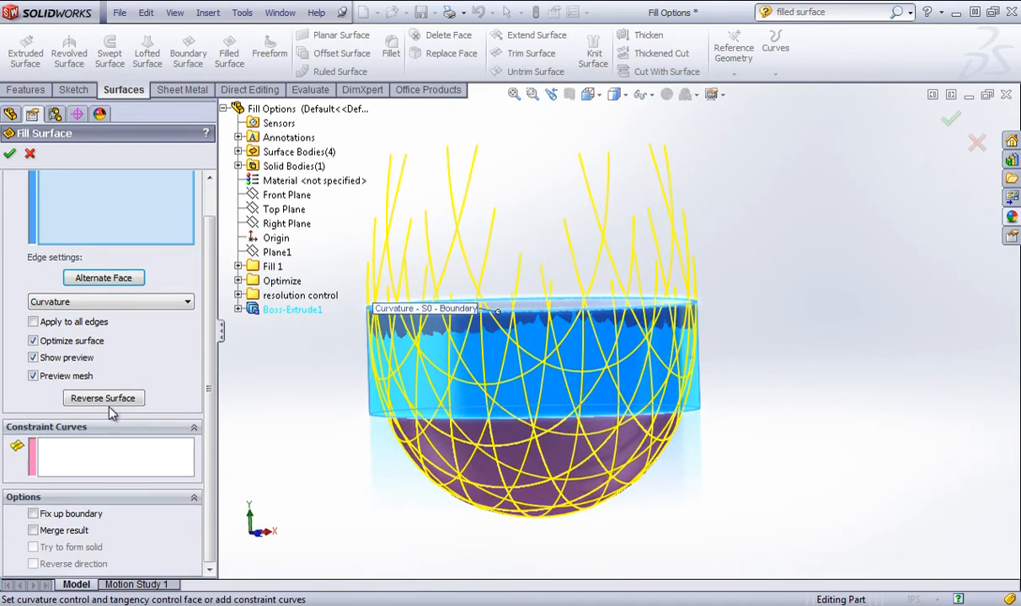
{"action": "scroll", "coordinate": [312, 413], "scroll_direction": "up", "scroll_amount": 2}
{"action": "middle_click_drag", "start_coordinate": [602, 288], "coordinate": [587, 341]}
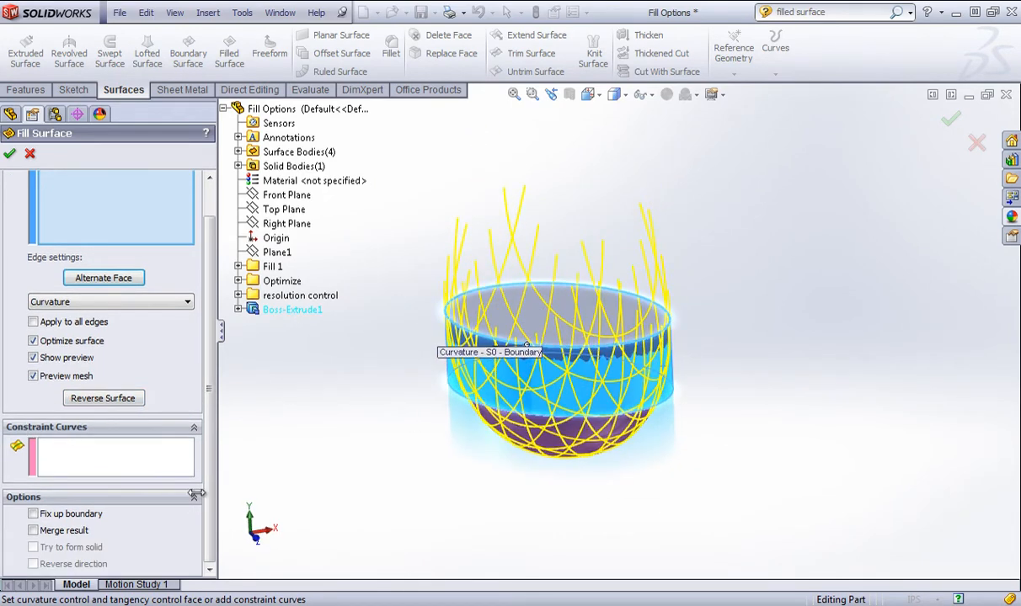
{"action": "left_click", "coordinate": [103, 398]}
{"action": "middle_click_drag", "start_coordinate": [525, 250], "coordinate": [590, 244]}
{"action": "scroll", "coordinate": [594, 295], "scroll_direction": "down", "scroll_amount": 2}
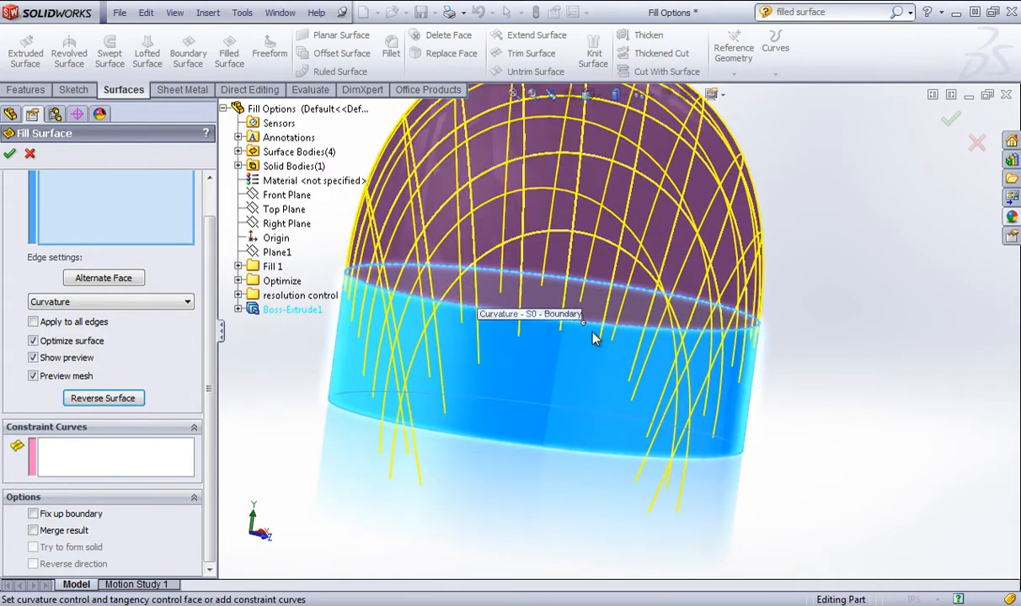
{"action": "scroll", "coordinate": [522, 309], "scroll_direction": "up", "scroll_amount": 2}
{"action": "middle_click_drag", "start_coordinate": [522, 308], "coordinate": [492, 236]}
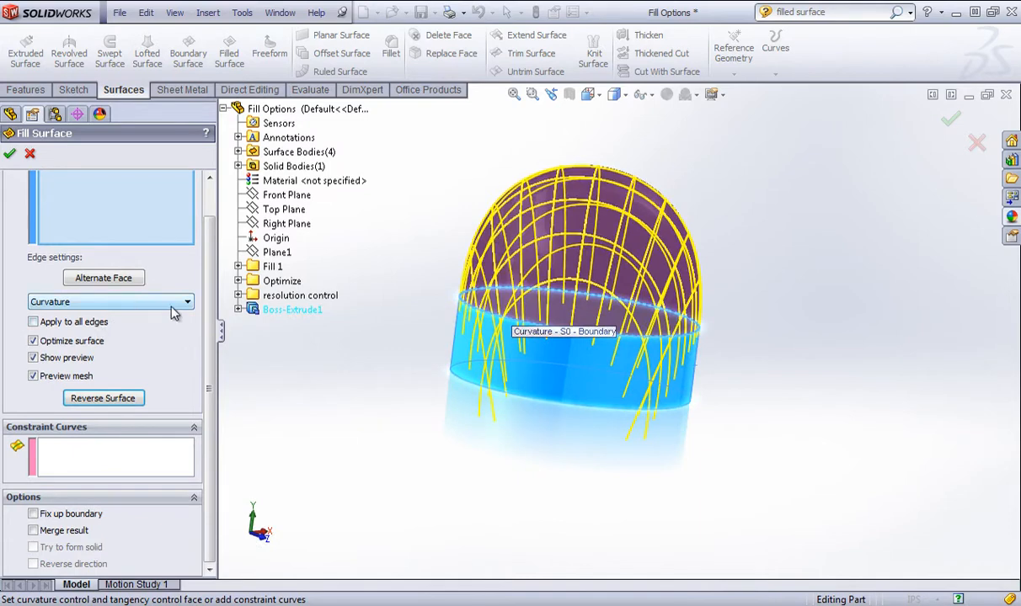
Step: Turn on Fix up boundary and Merge result for the fill and try to create it
{"action": "left_click", "coordinate": [76, 345]}
{"action": "left_click", "coordinate": [78, 343]}
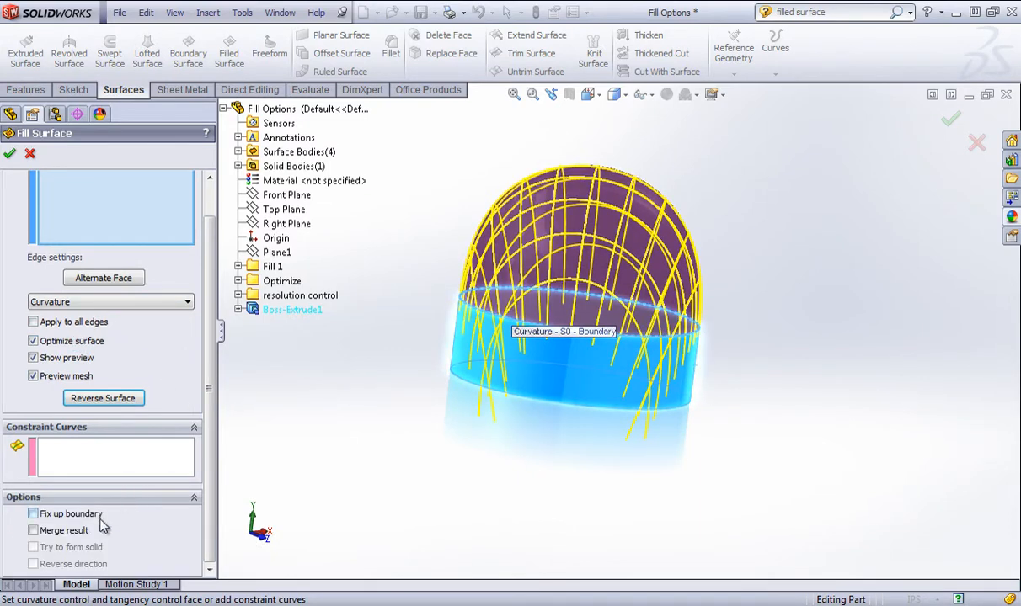
{"action": "left_click", "coordinate": [59, 531]}
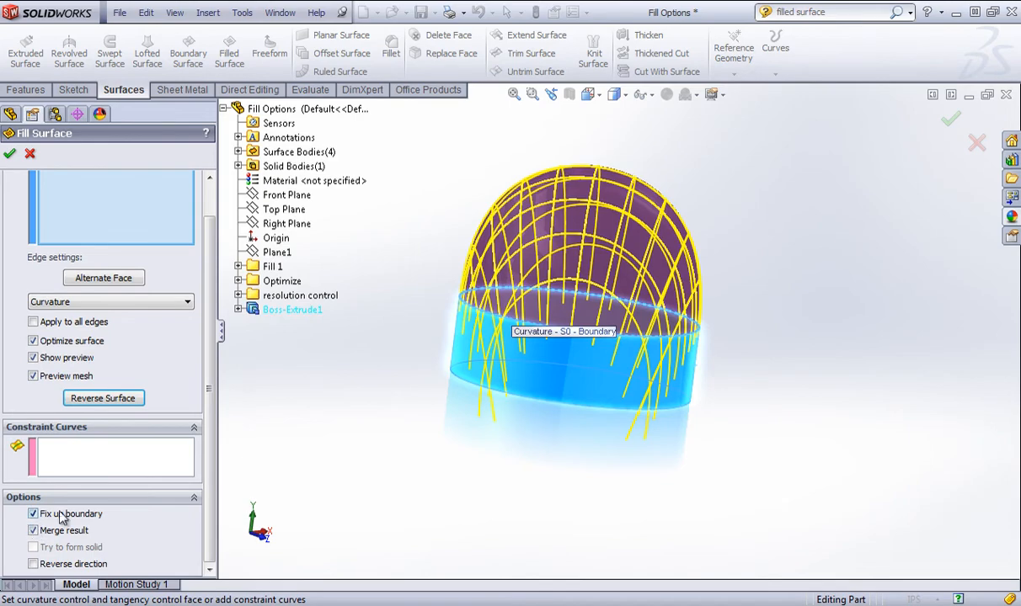
{"action": "middle_click_drag", "start_coordinate": [407, 436], "coordinate": [447, 487]}
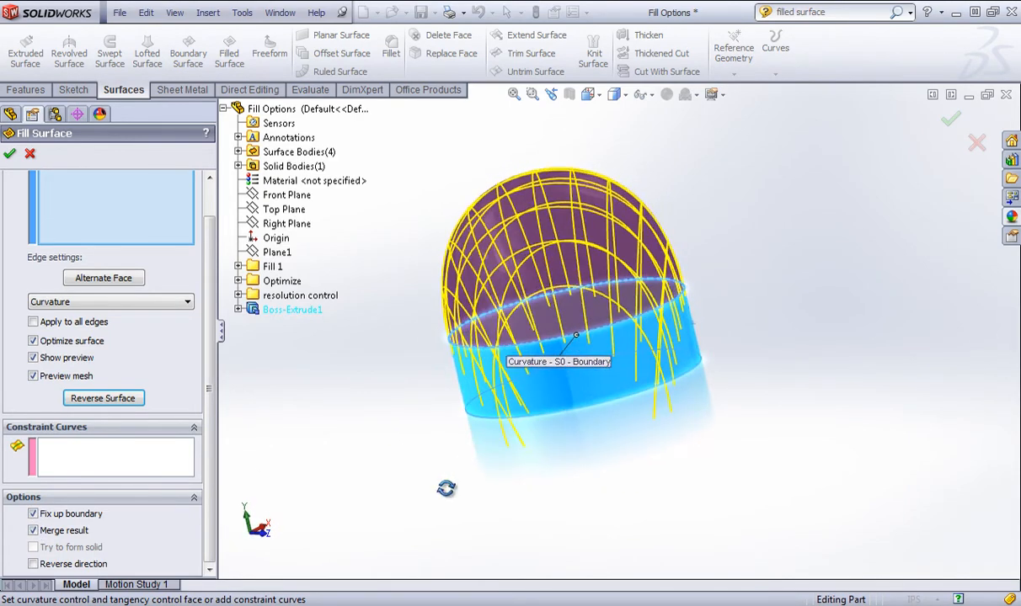
{"action": "left_click", "coordinate": [9, 153]}
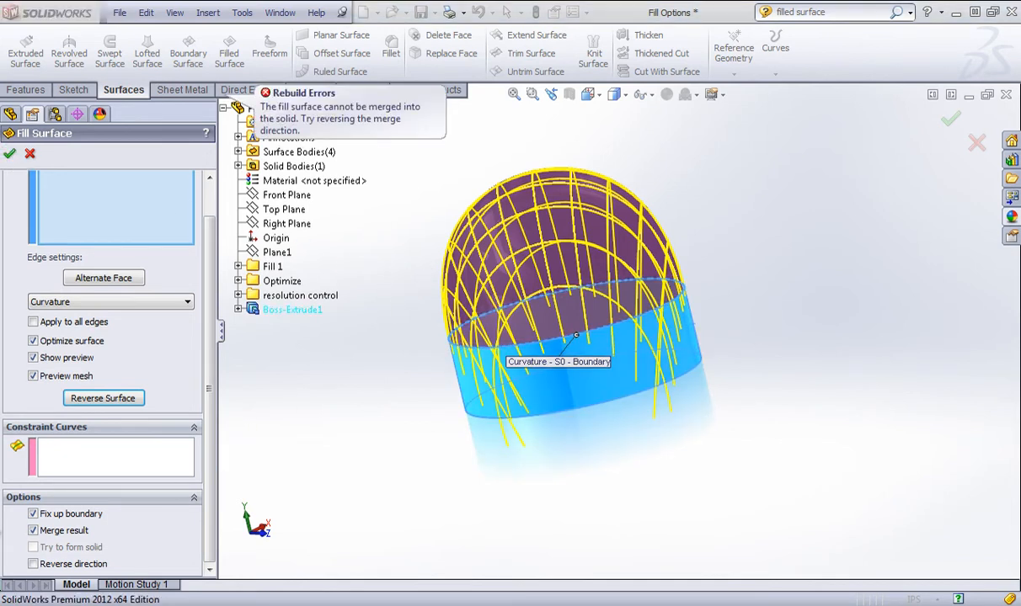
Step: Turn on Reverse direction with Merge result kept on, create the filled dome, and inspect it
{"action": "left_click", "coordinate": [57, 534]}
{"action": "left_click", "coordinate": [53, 532]}
{"action": "left_click", "coordinate": [52, 565]}
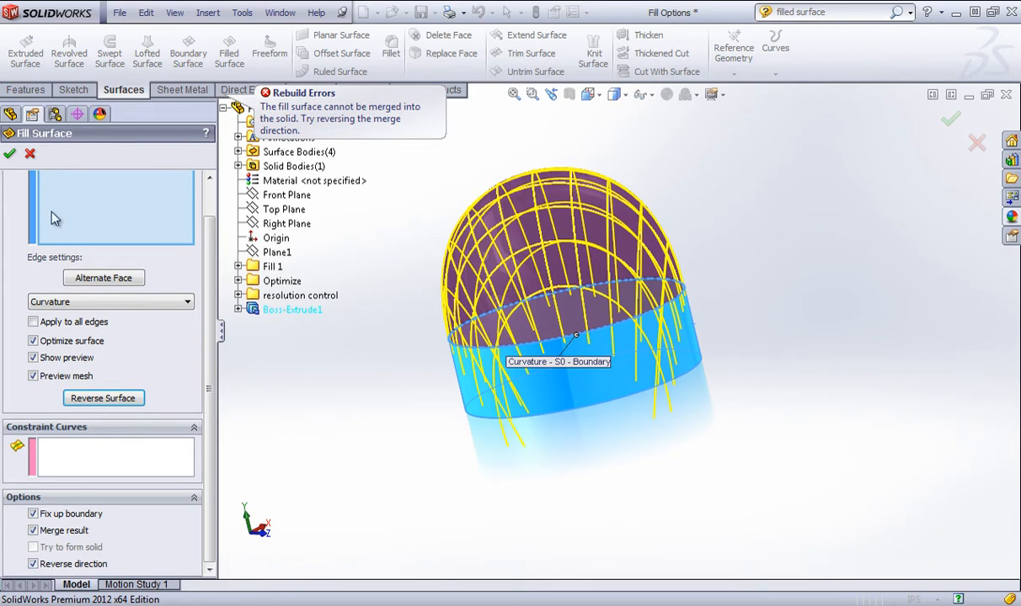
{"action": "left_click", "coordinate": [10, 152]}
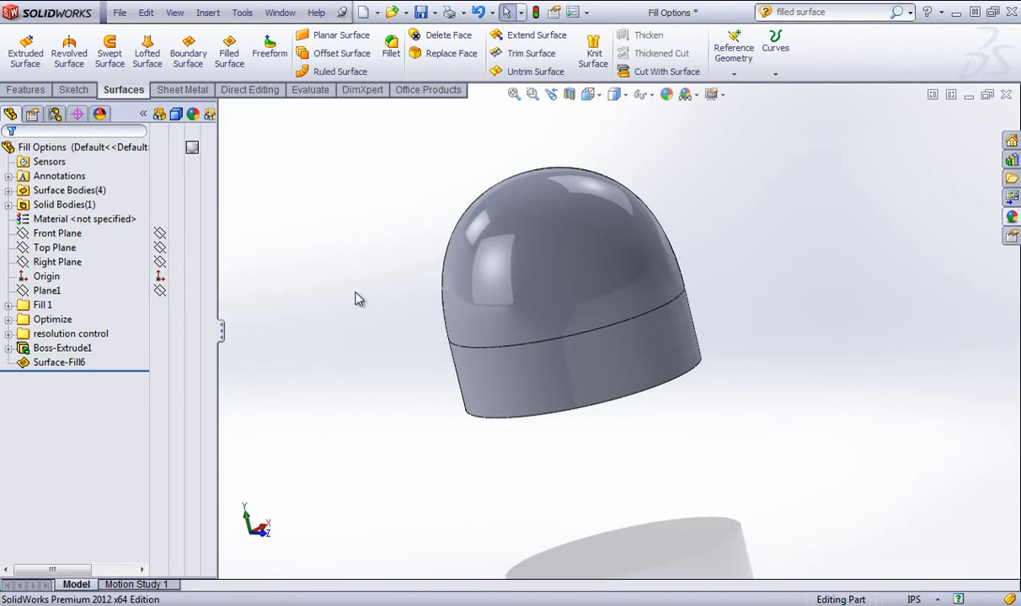
{"action": "mouse_move", "coordinate": [319, 328]}
{"action": "middle_mouse_down"}
{"action": "mouse_move", "coordinate": [375, 228]}
{"action": "mouse_move", "coordinate": [321, 305]}
{"action": "mouse_move", "coordinate": [209, 311]}
{"action": "mouse_move", "coordinate": [330, 326]}
{"action": "mouse_move", "coordinate": [327, 335]}
{"action": "middle_mouse_up"}
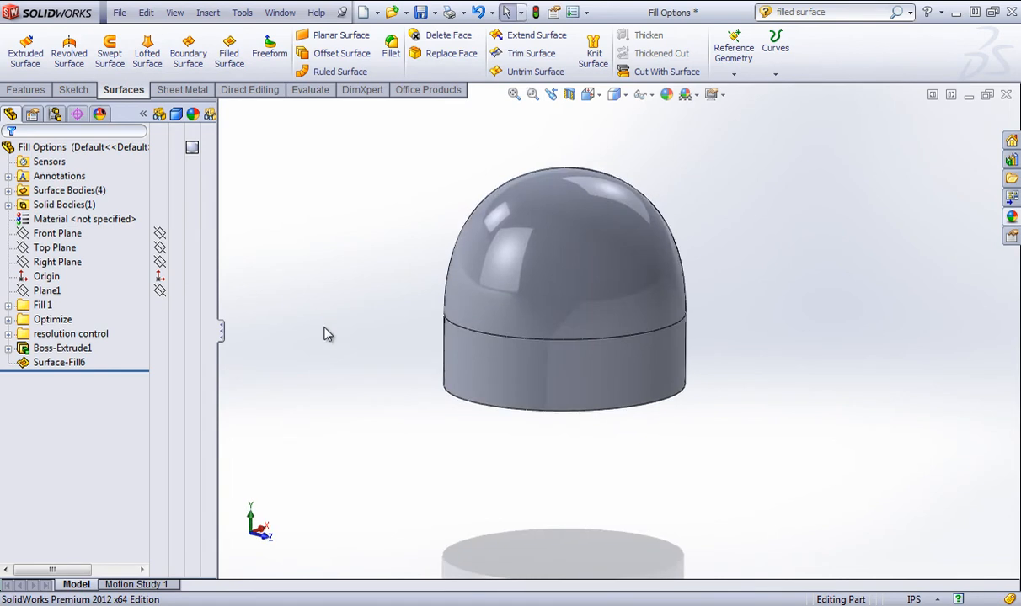